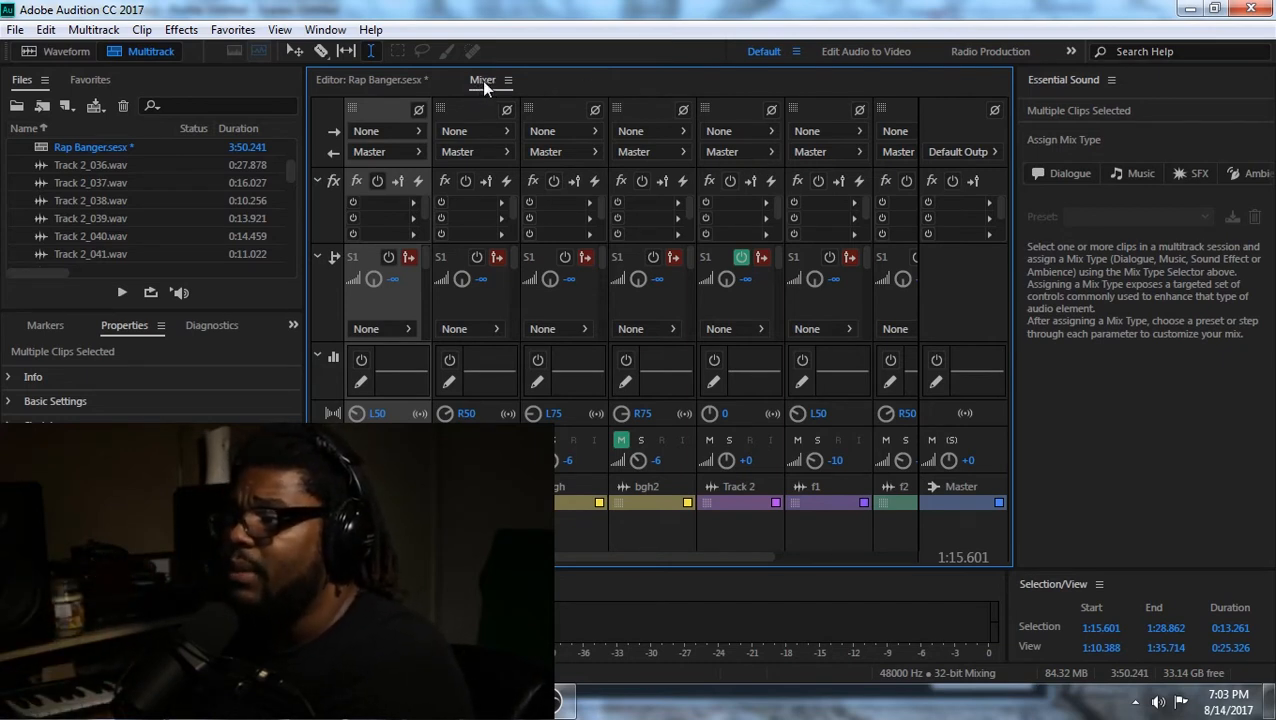
Compare the session's timeline with its mixer view and briefly audition the hook section.
left_click(397, 78)
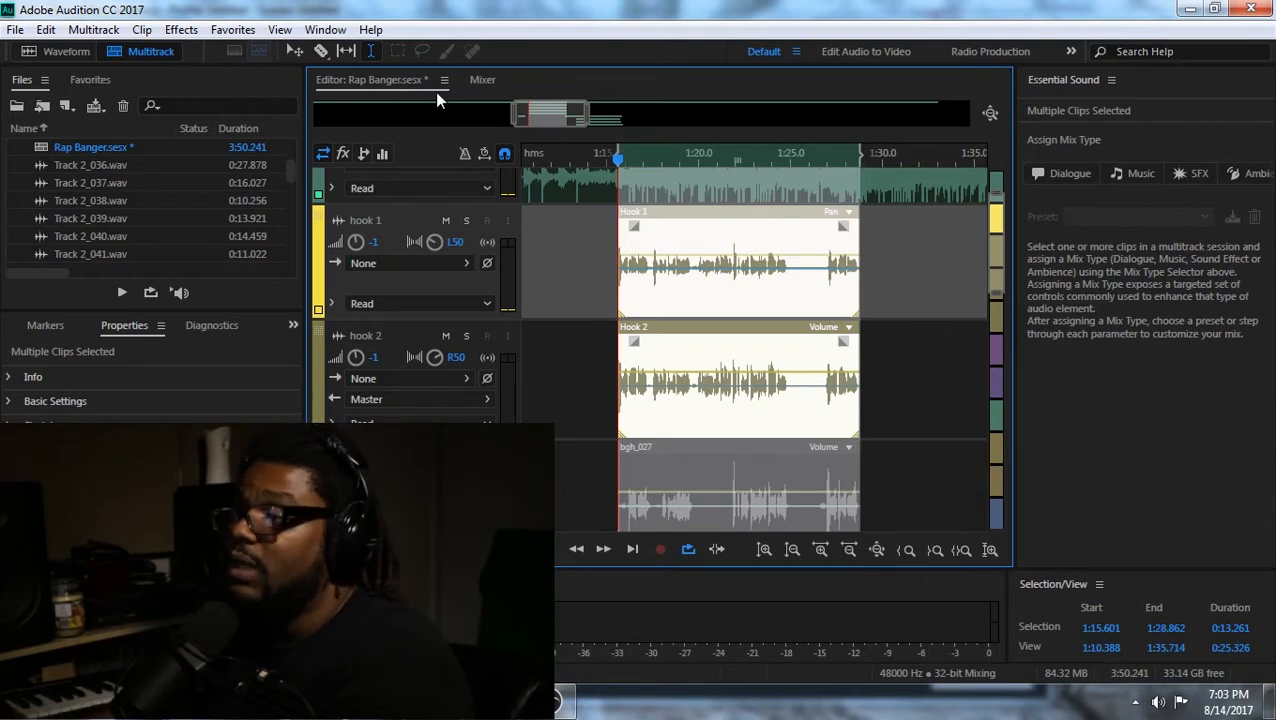
left_click(479, 81)
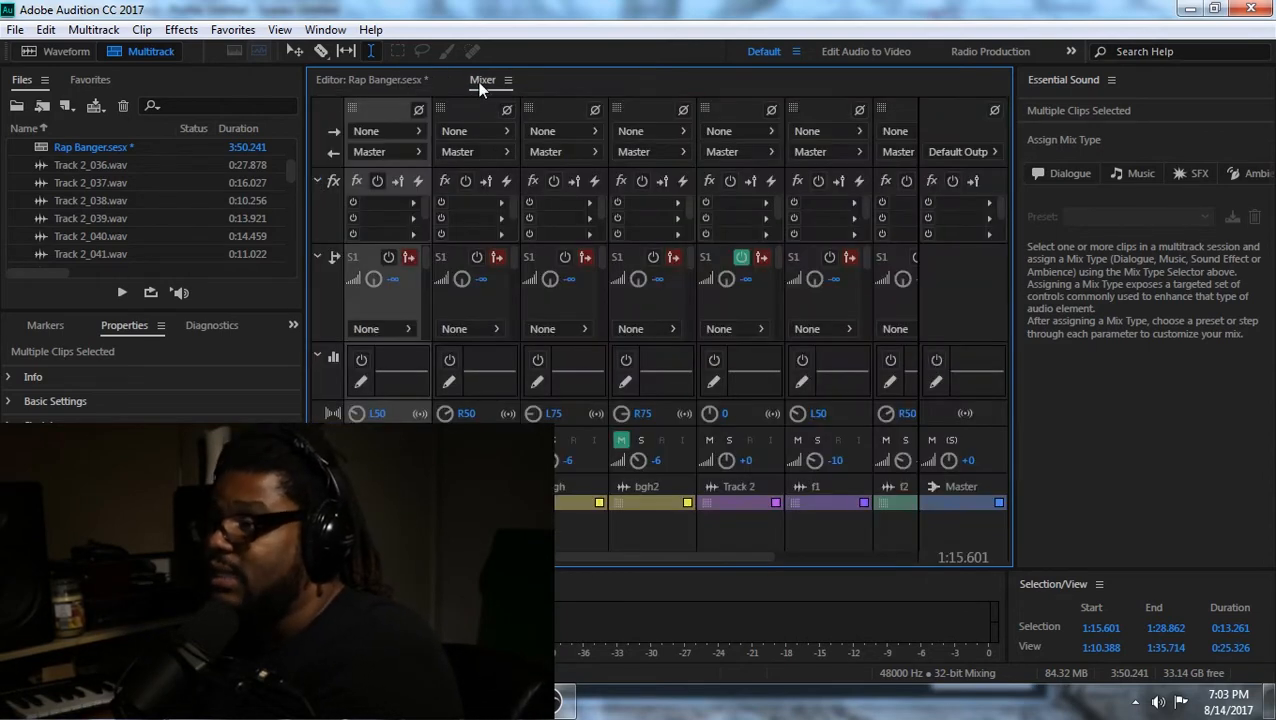
left_click(512, 203)
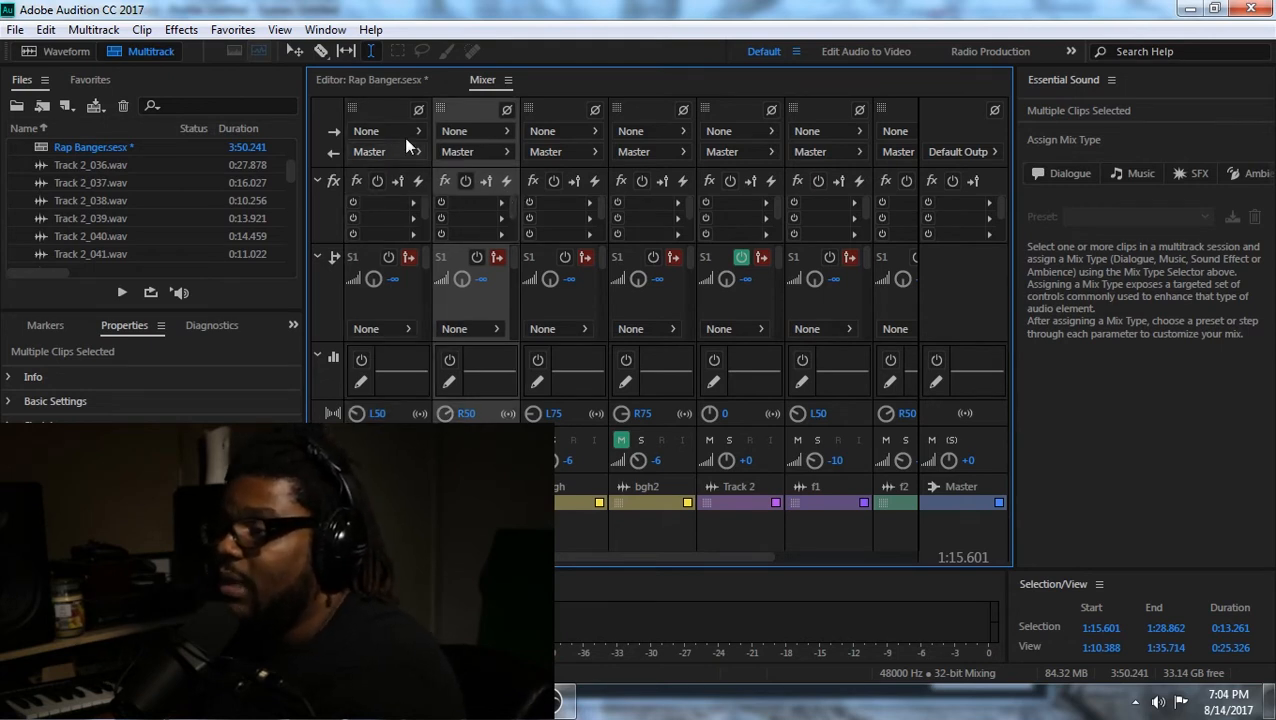
left_click(378, 84)
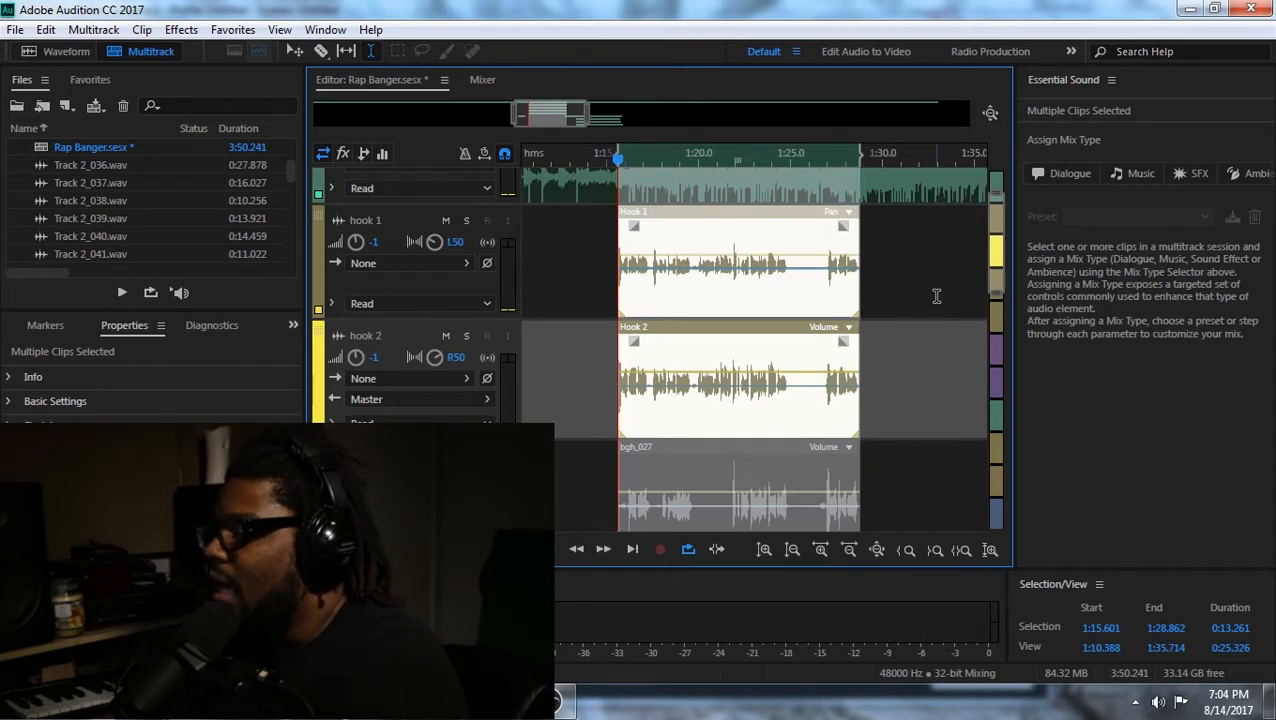
mouse_move(1001, 252)
left_mouse_down()
mouse_move(1002, 324)
mouse_move(997, 245)
left_mouse_up()
key("space")
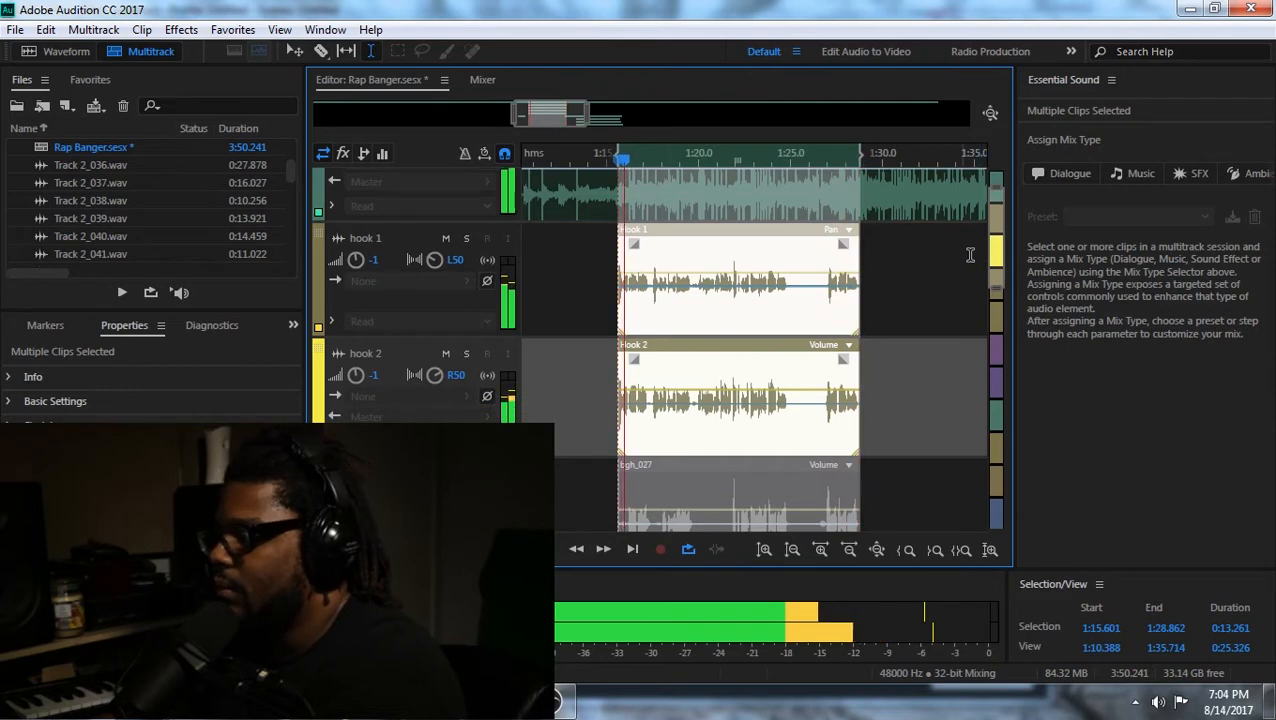
key("space")
Examine the mixer channels of the hook 1, hook 2, bgh and bgh2 tracks.
left_click(476, 80)
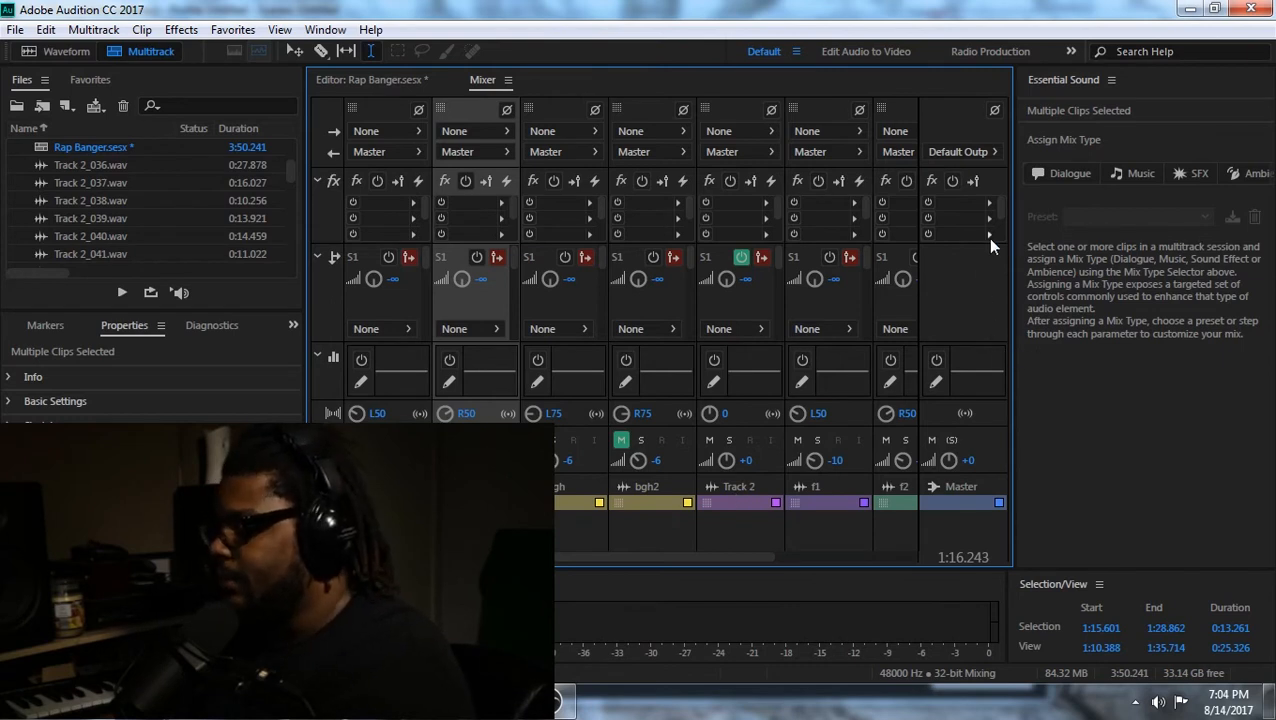
left_click_drag(572, 558, 513, 560)
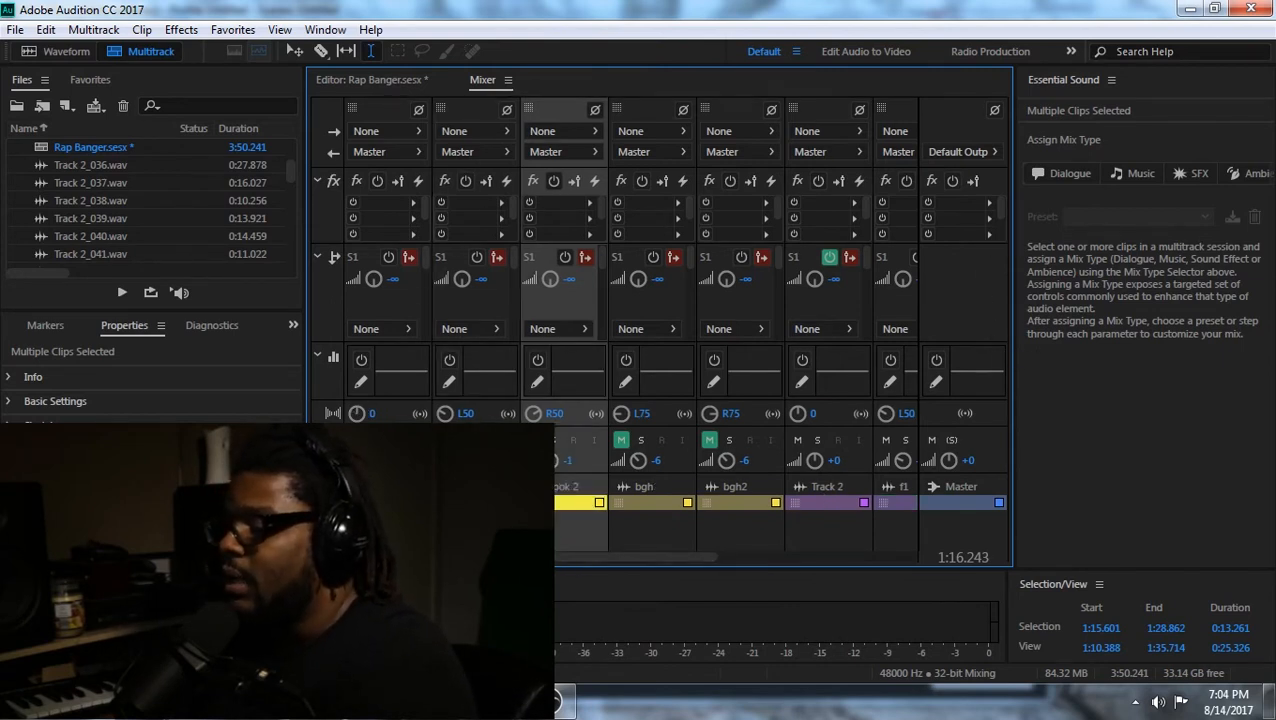
left_click(474, 488)
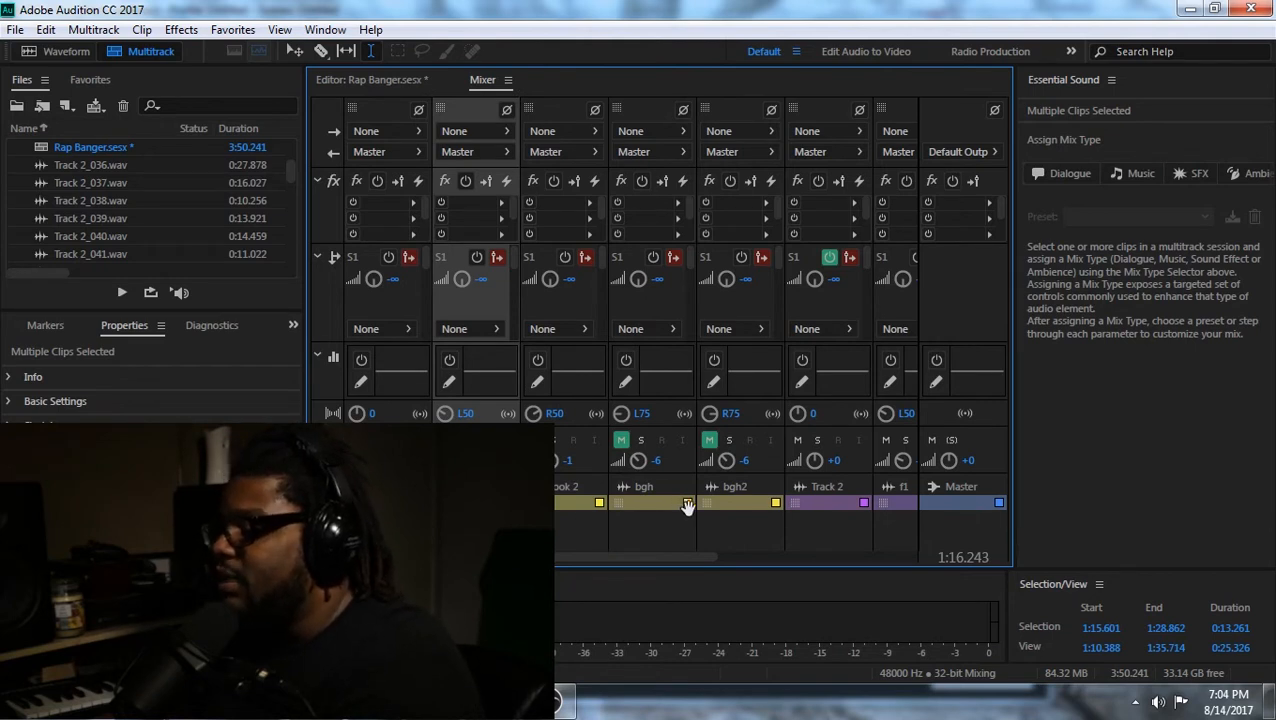
left_click(735, 504)
left_click(474, 490)
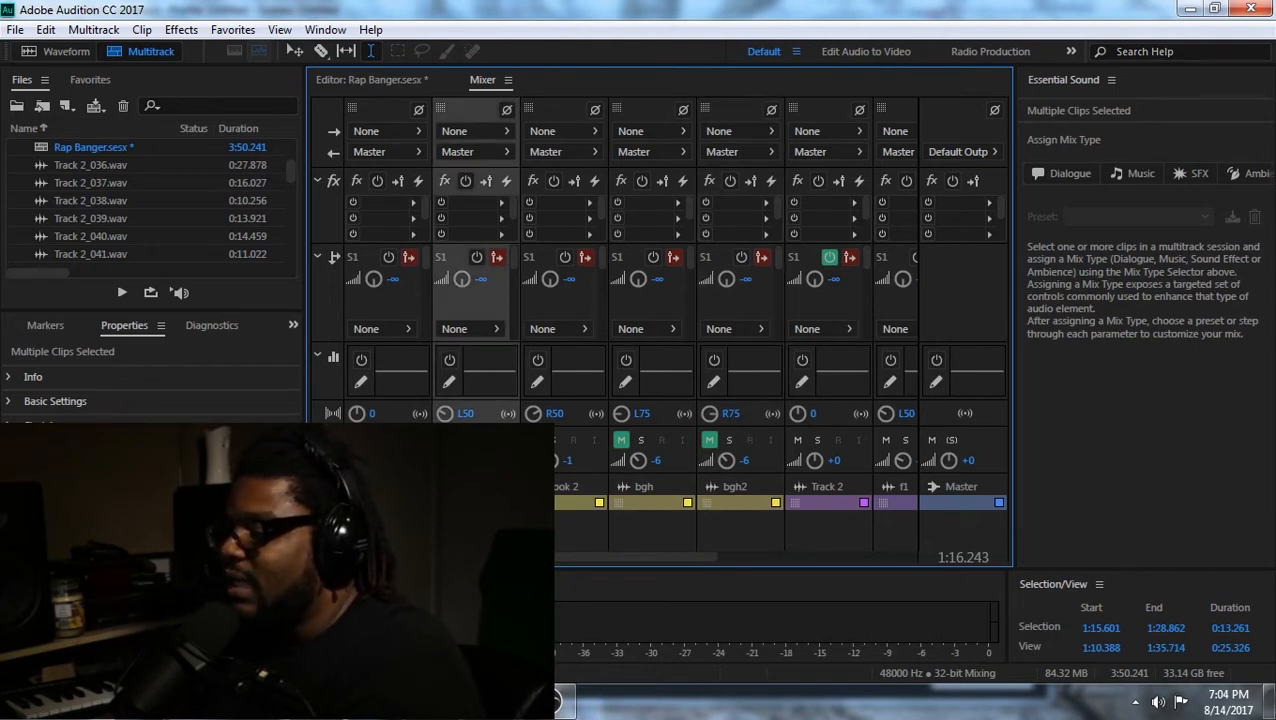
left_click(557, 502)
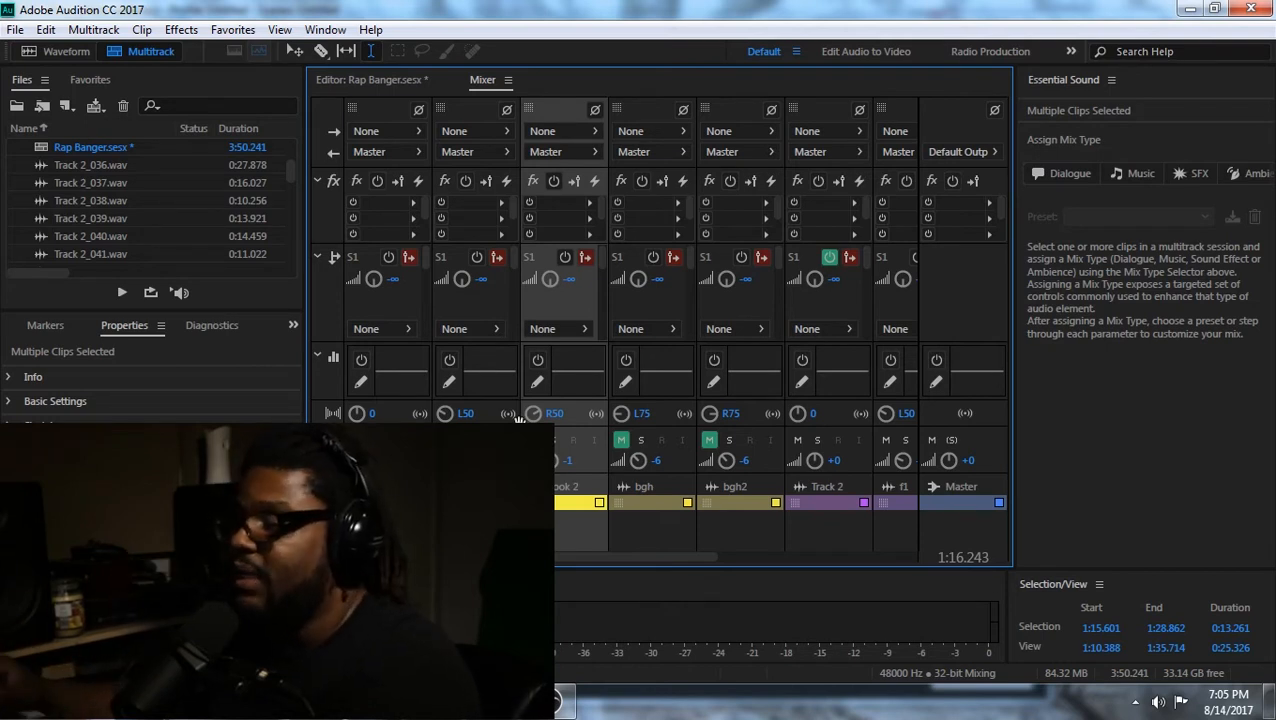
left_click(477, 487)
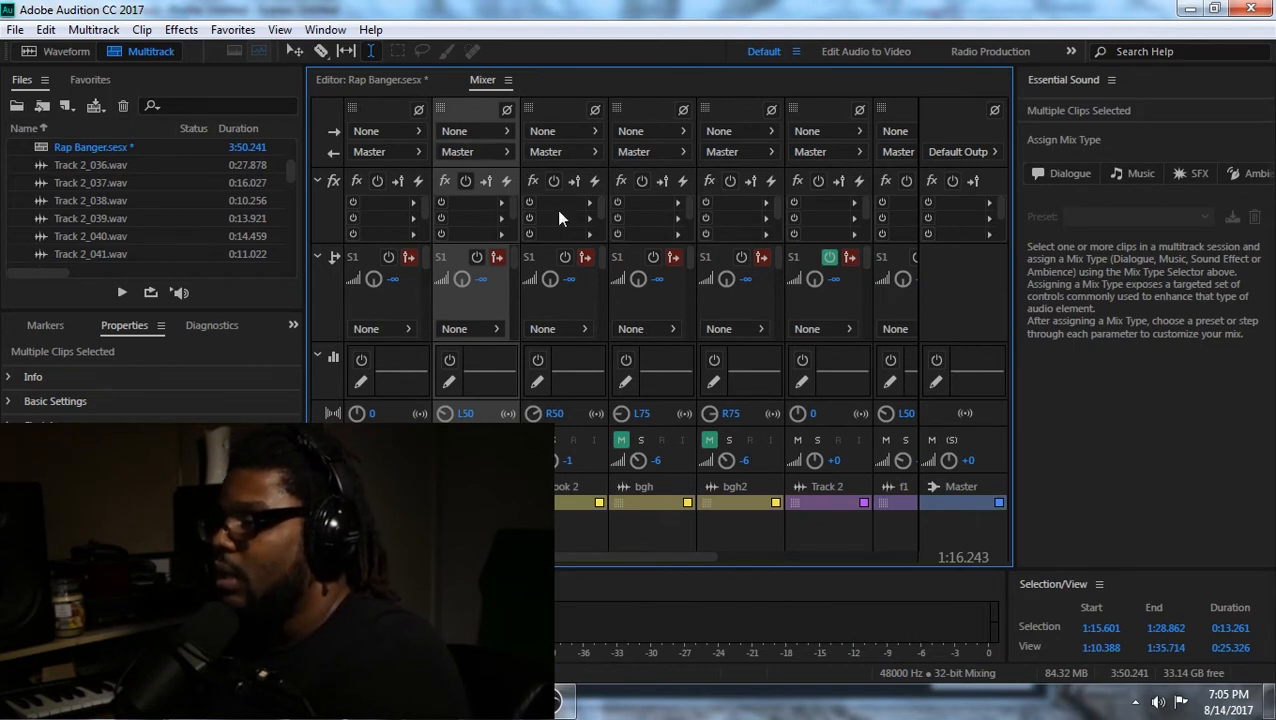
left_click(732, 504)
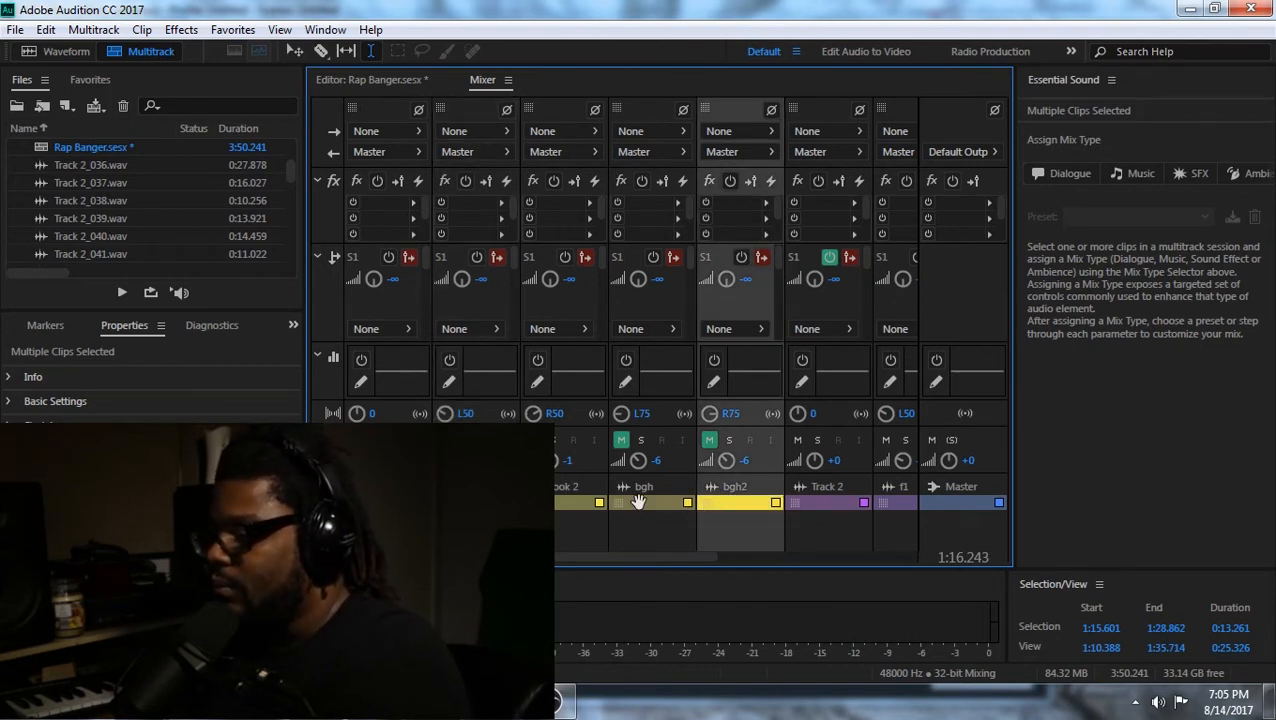
left_click(477, 502)
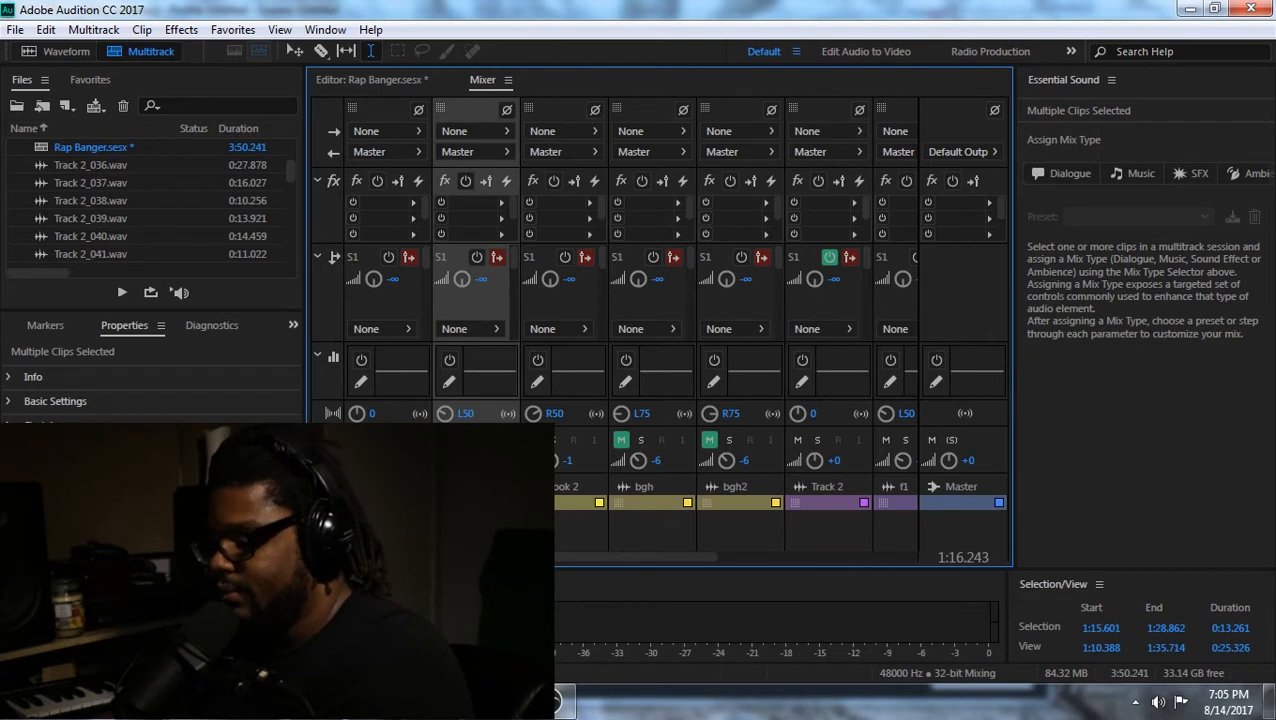
left_click(560, 508)
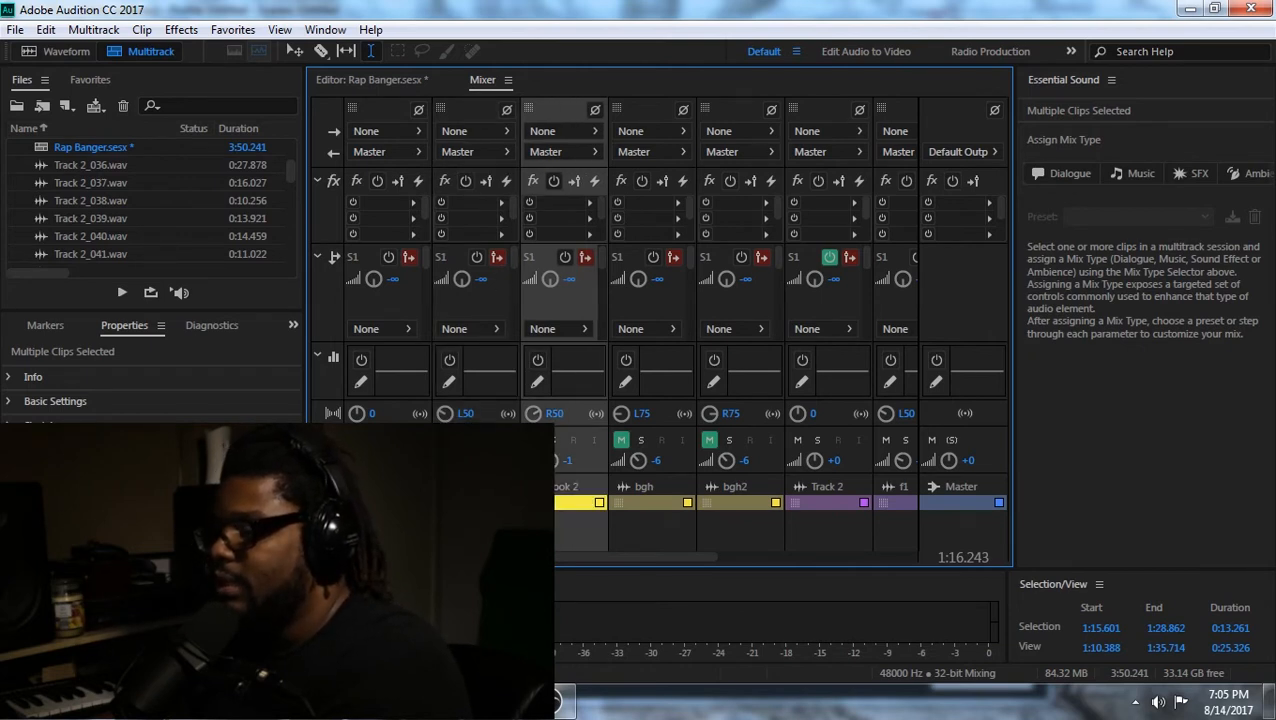
Add a new stereo bus as the output of the hook 1 track.
left_click(477, 502)
left_click(500, 154)
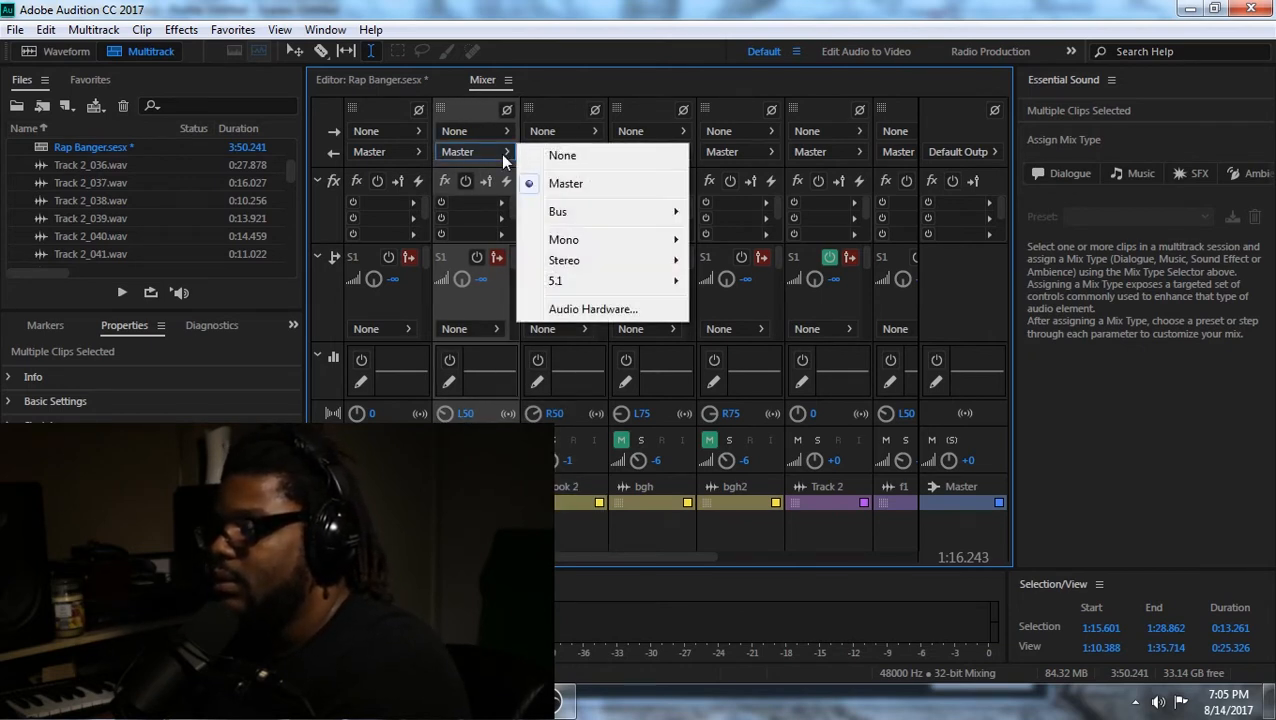
mouse_move(640, 218)
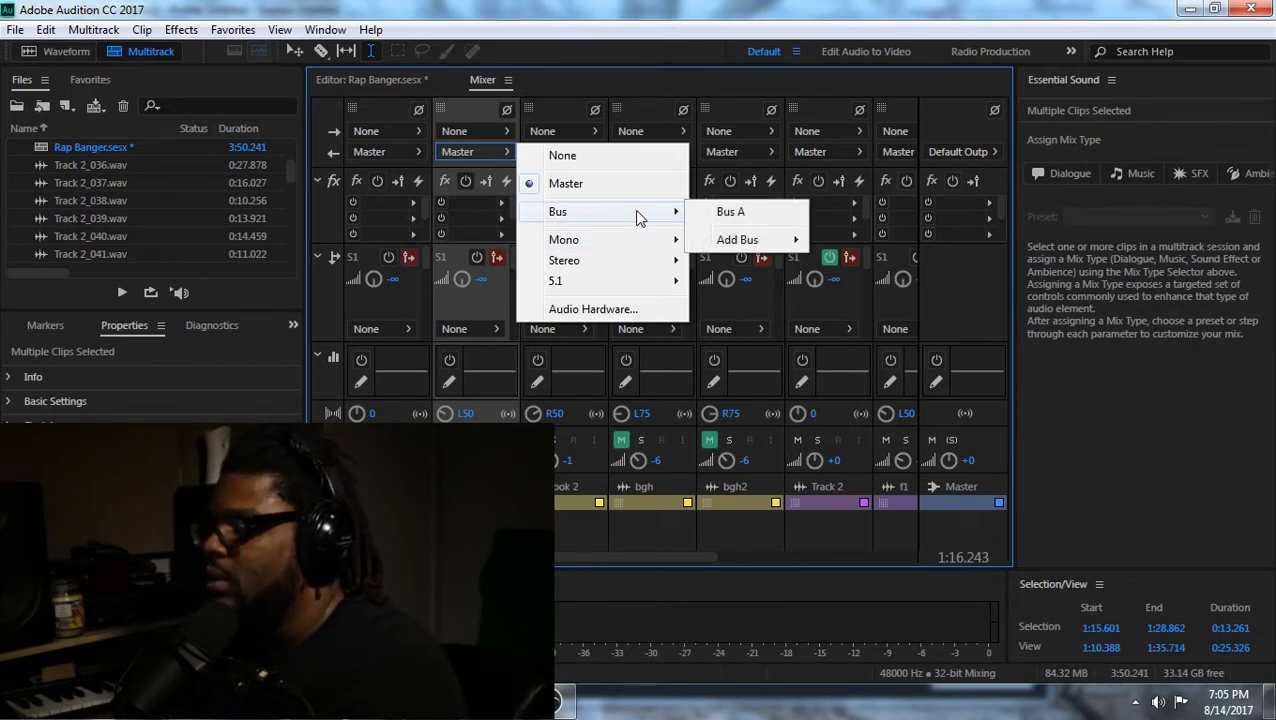
mouse_move(783, 240)
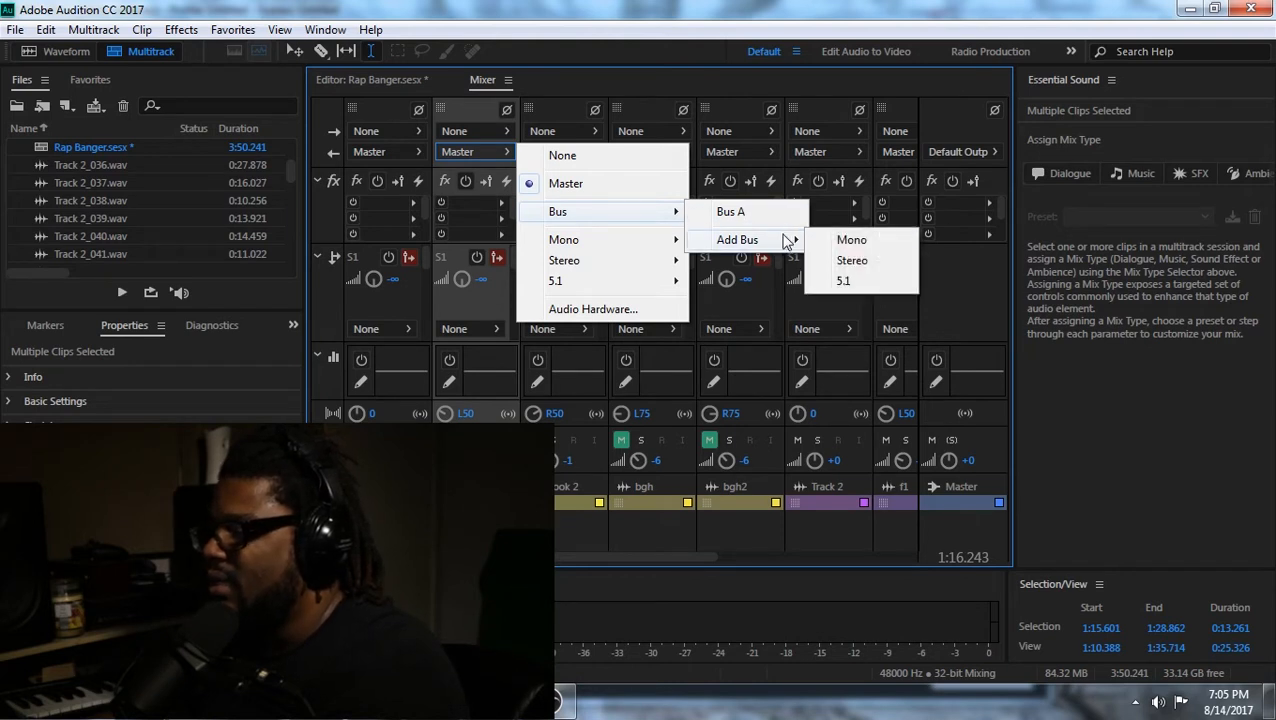
left_click(872, 262)
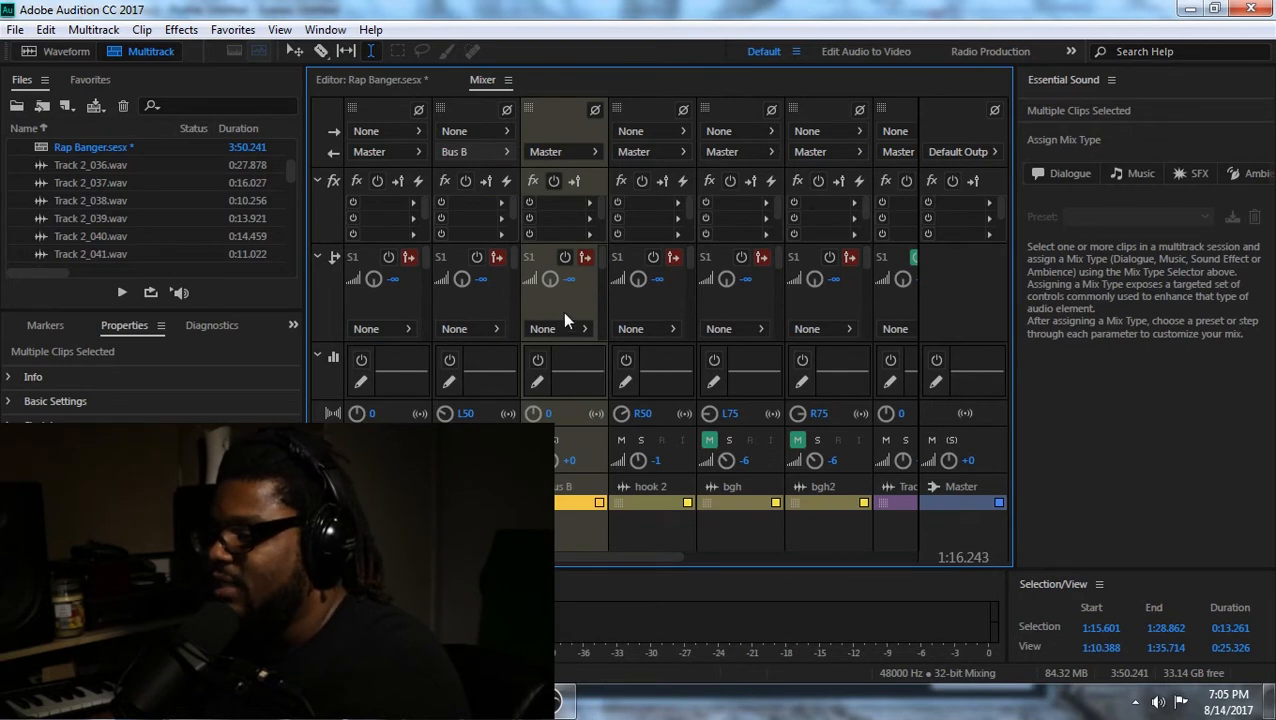
Route the output of Bus B to Bus A.
left_click(573, 157)
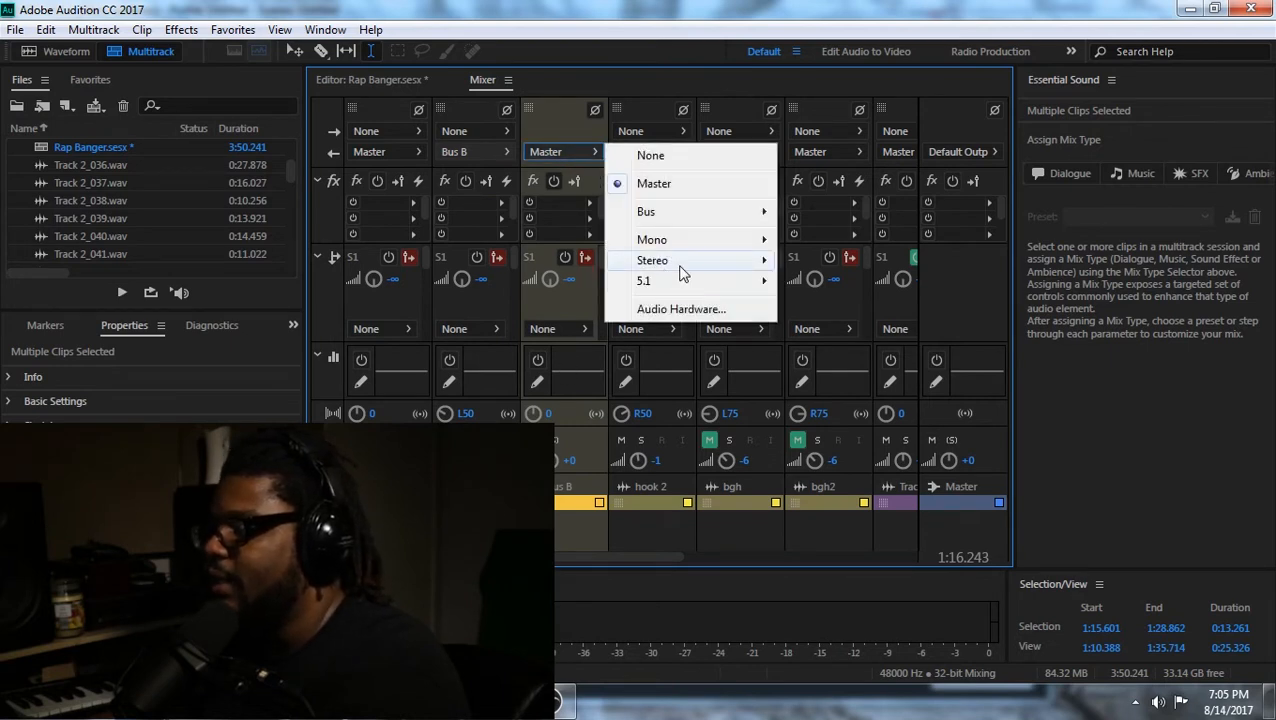
mouse_move(720, 262)
mouse_move(690, 212)
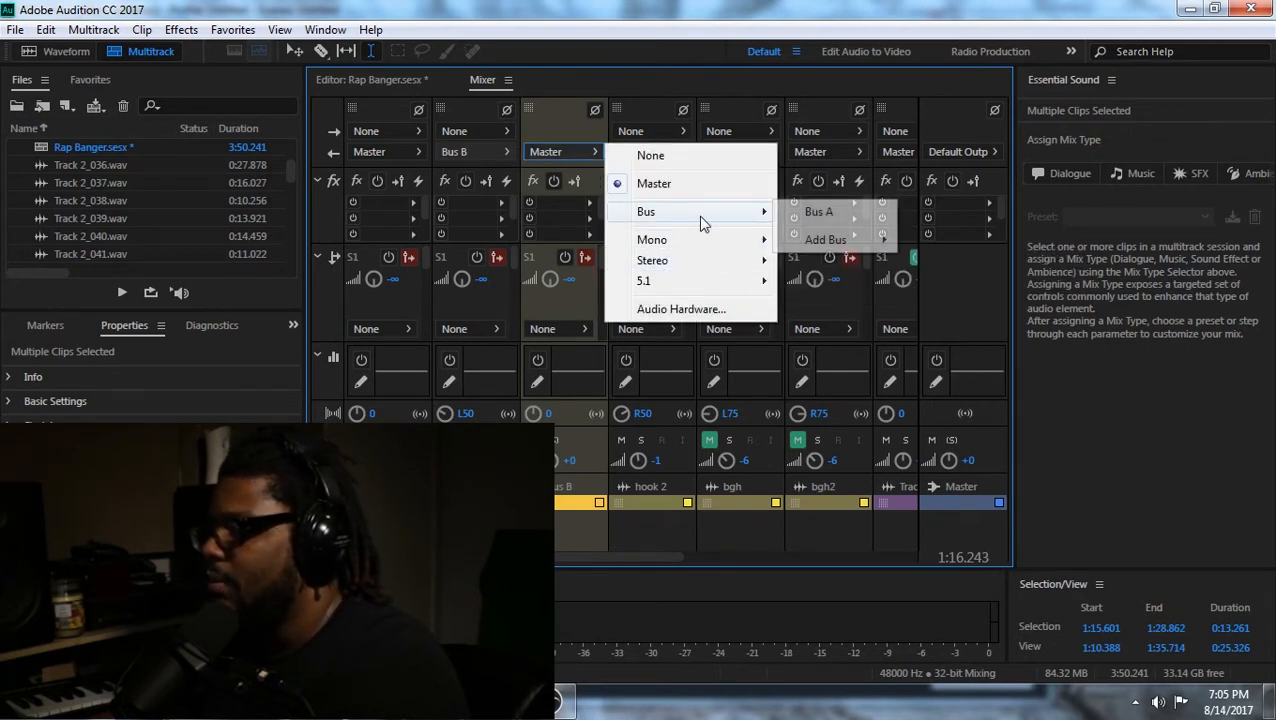
mouse_move(857, 243)
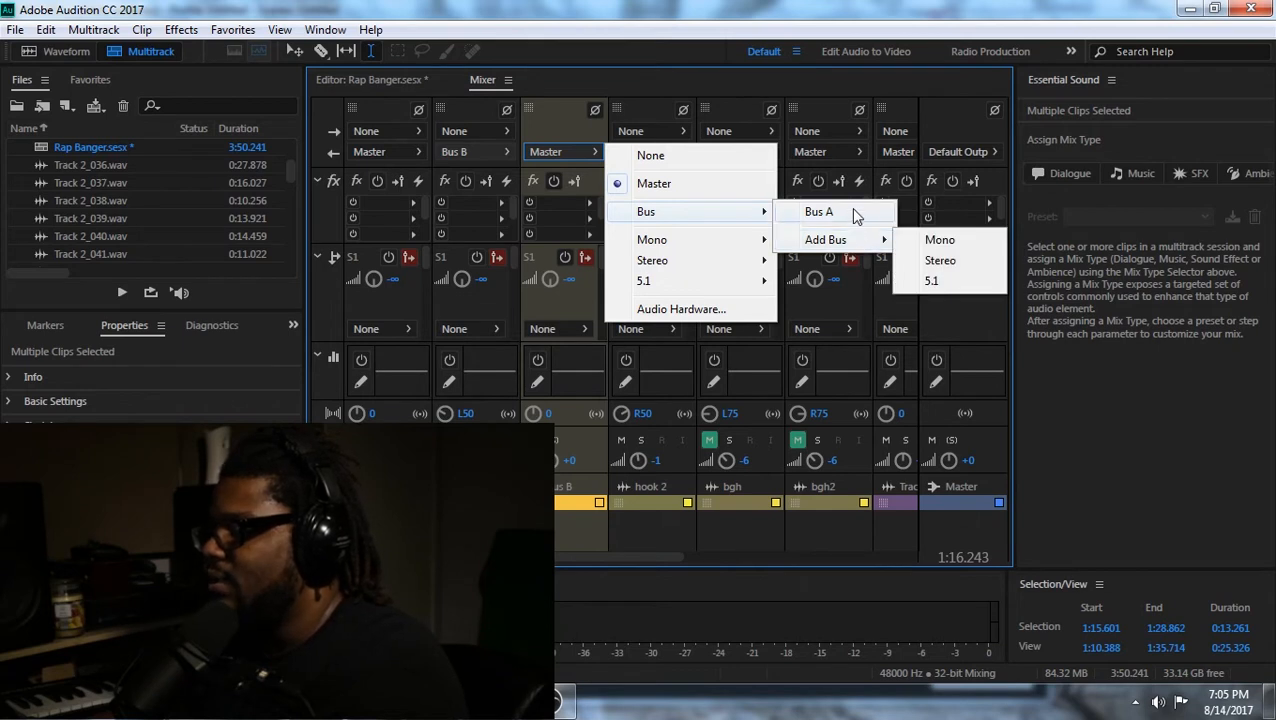
left_click(852, 211)
Route the outputs of the hook 2 and hook 1 tracks to Bus A.
left_click(660, 150)
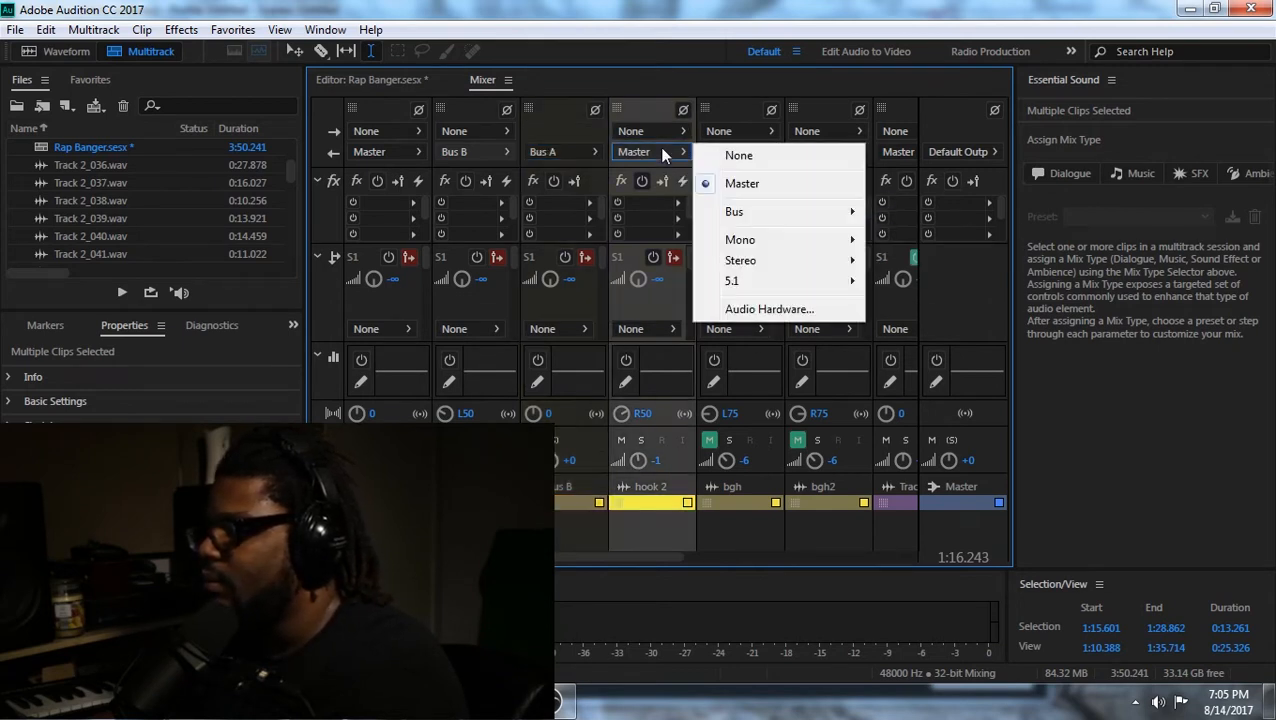
mouse_move(773, 212)
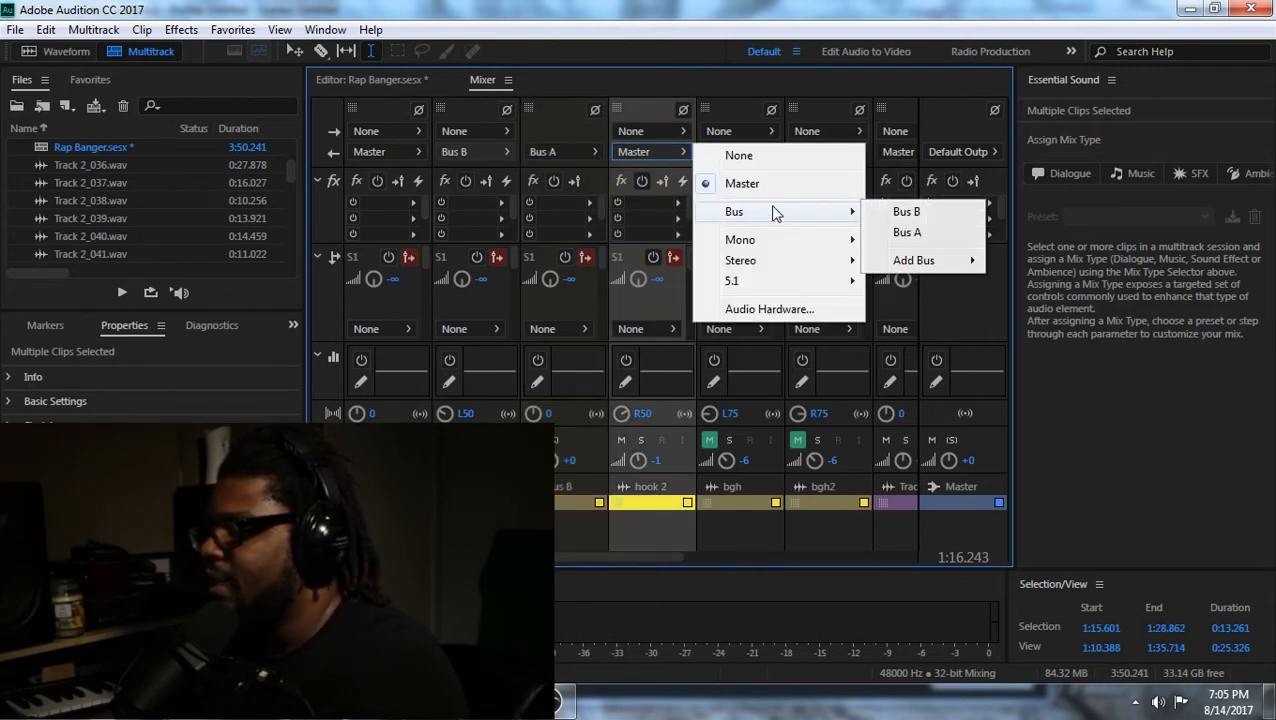
left_click(909, 233)
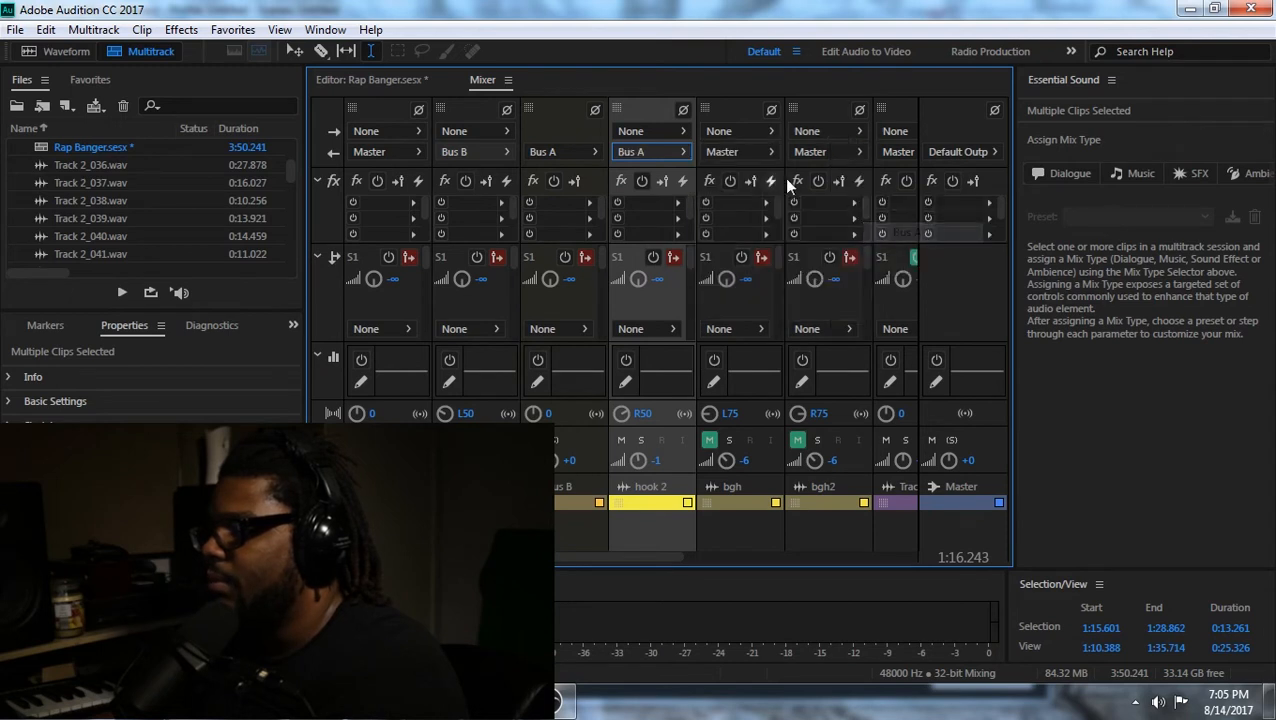
left_click(459, 151)
mouse_move(584, 213)
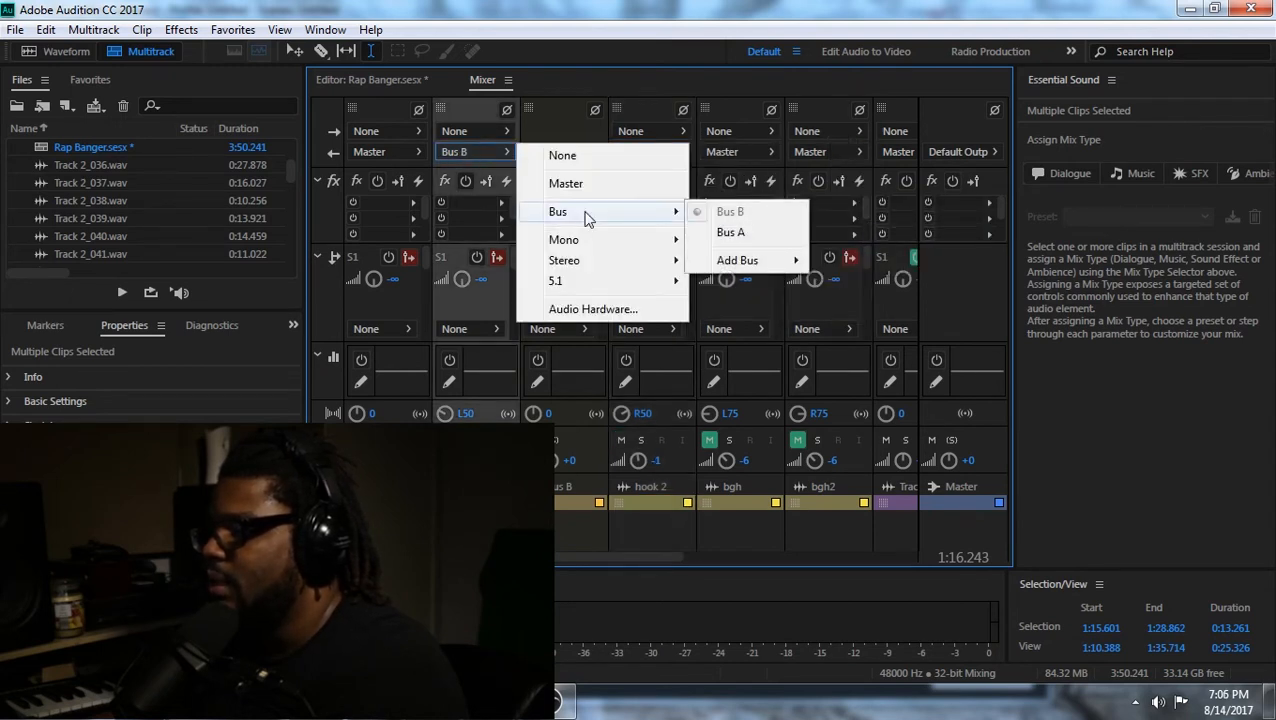
left_click(740, 233)
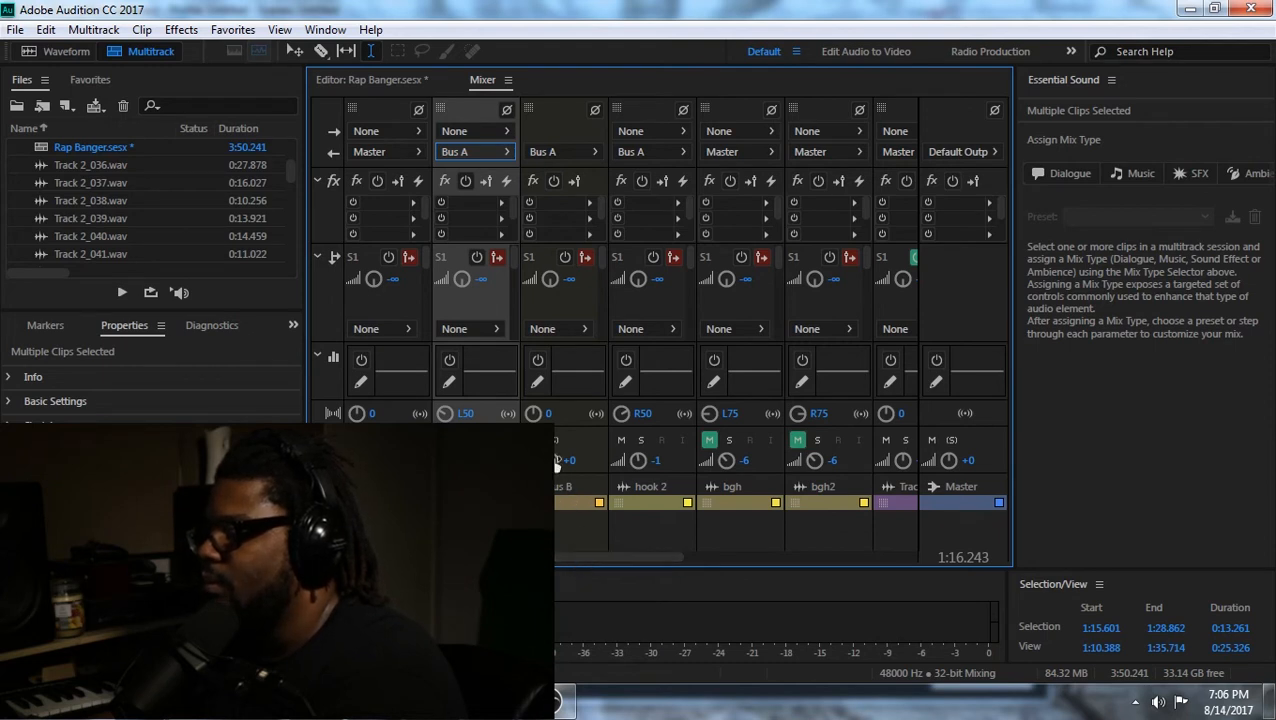
Set Bus B's output to Master and move its channel to directly after Bus A in the mixer.
left_click(554, 152)
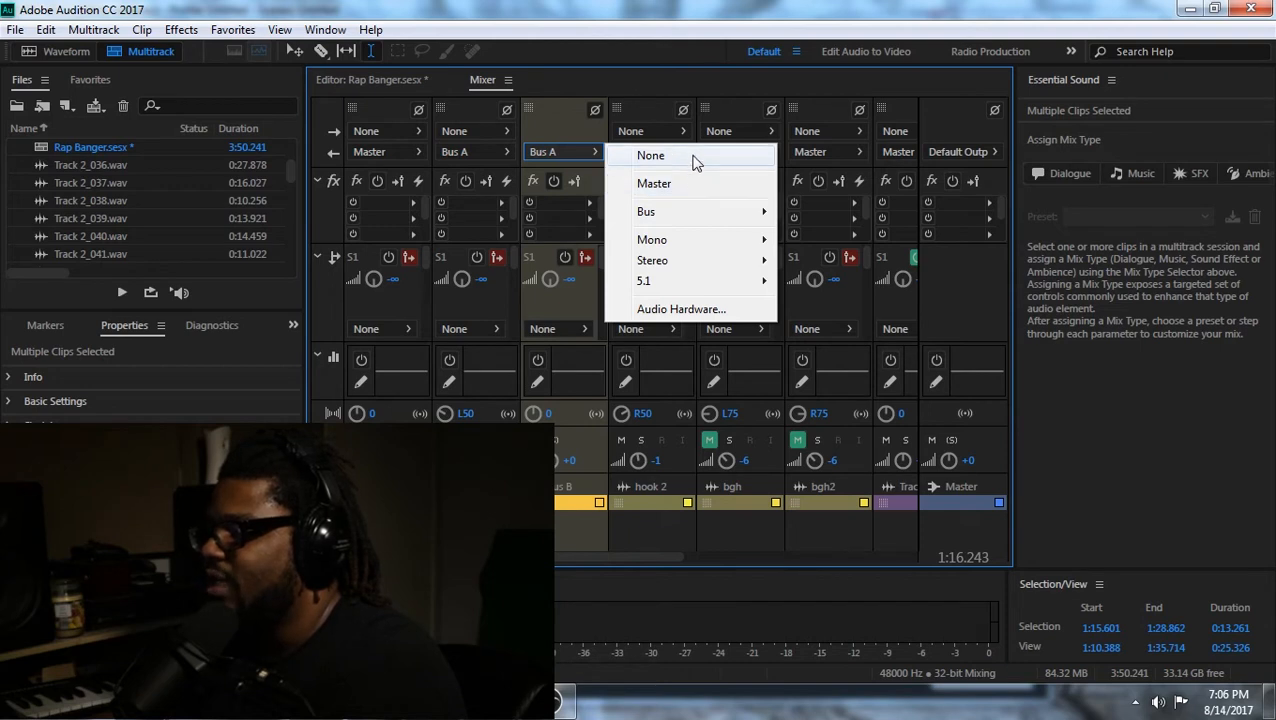
left_click(678, 184)
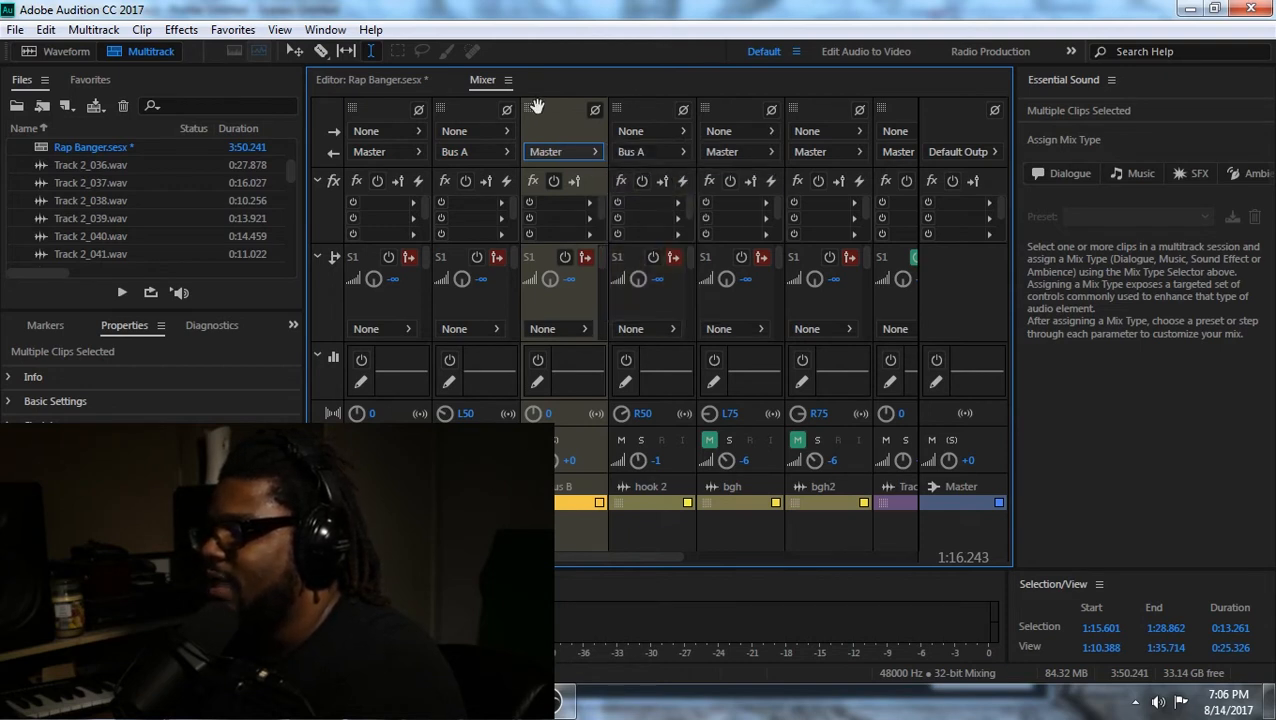
left_click_drag(519, 123, 430, 132)
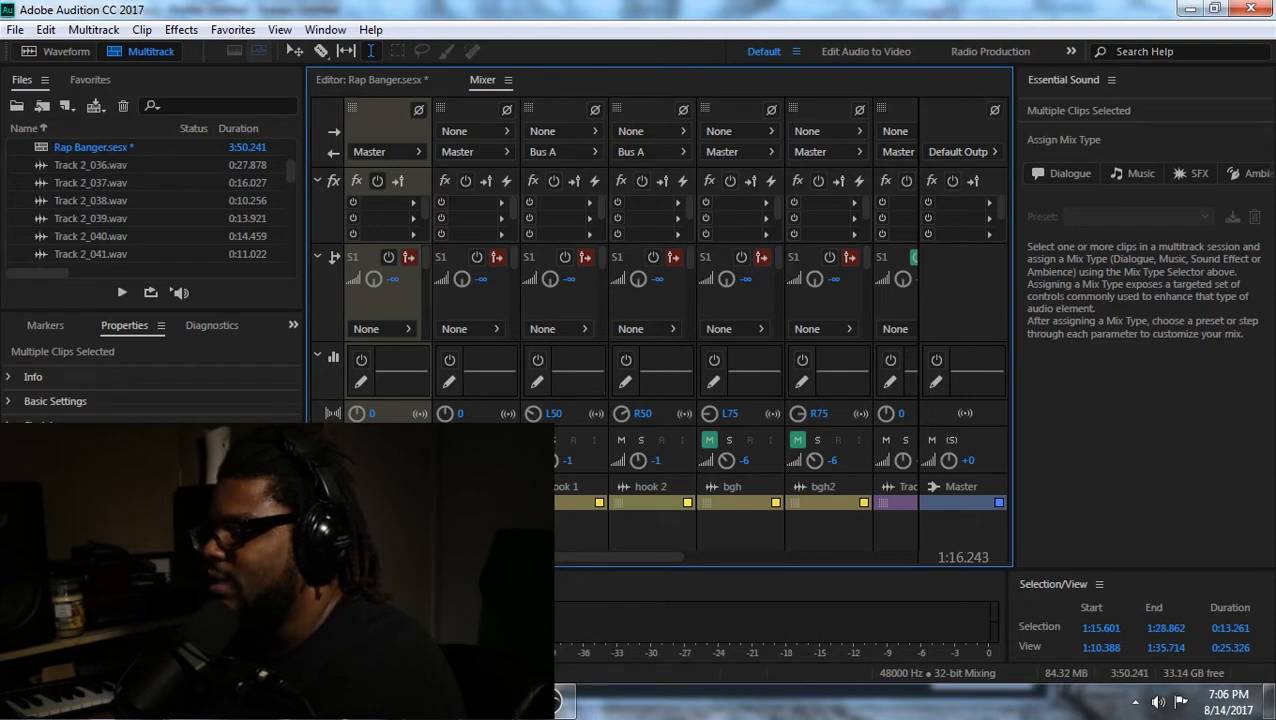
scroll(845, 517, "right", 5)
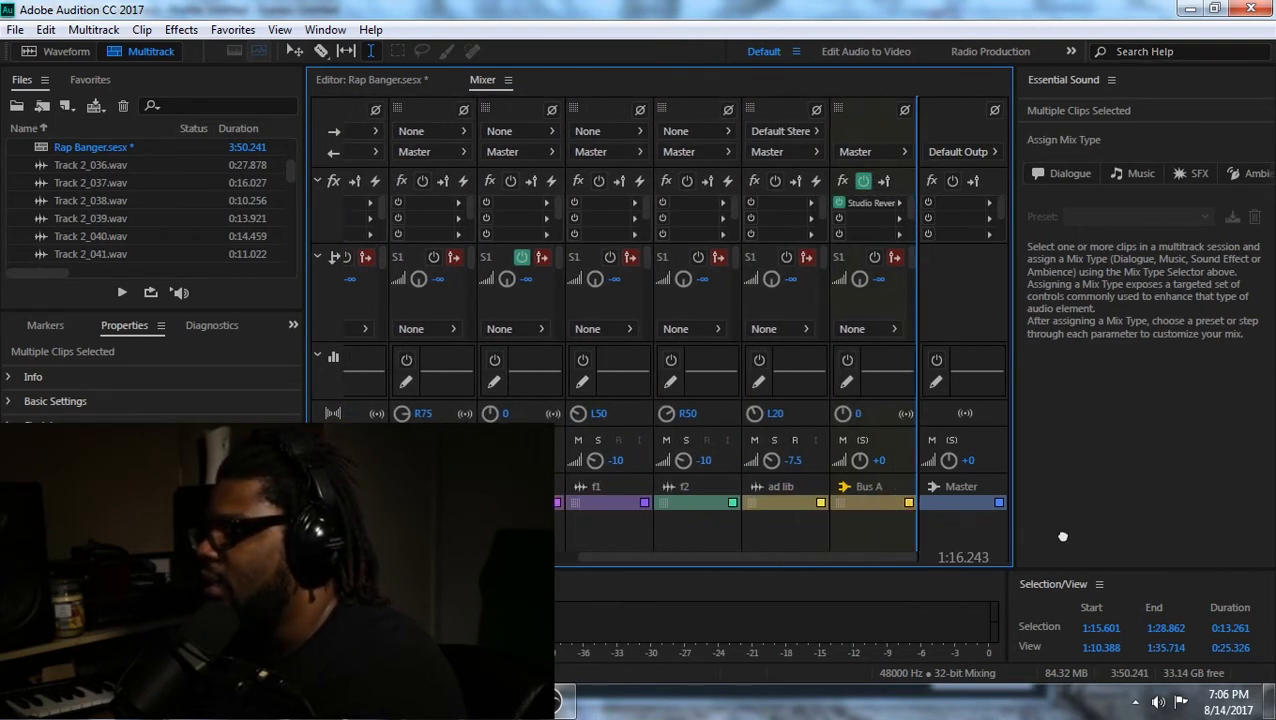
scroll(934, 546, "right", 1)
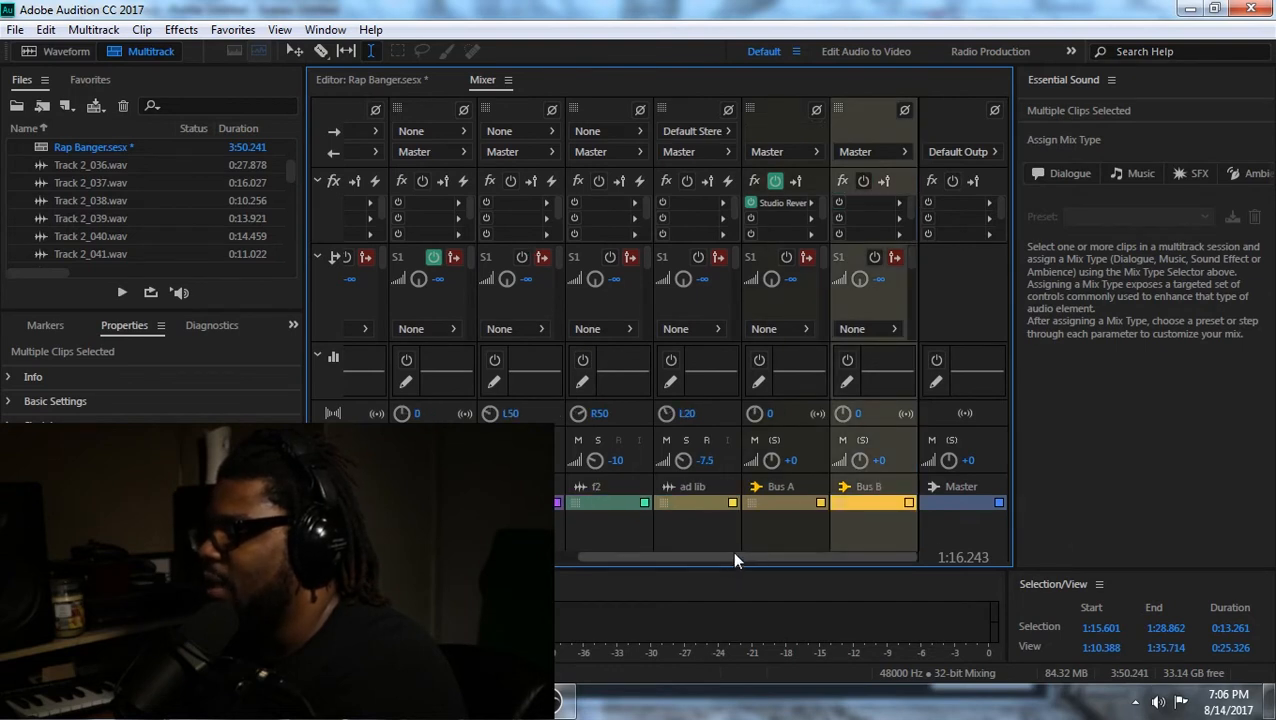
Route the outputs of the bgh and bgh2 background hook tracks to Bus A in the mixer.
left_click_drag(735, 555, 502, 558)
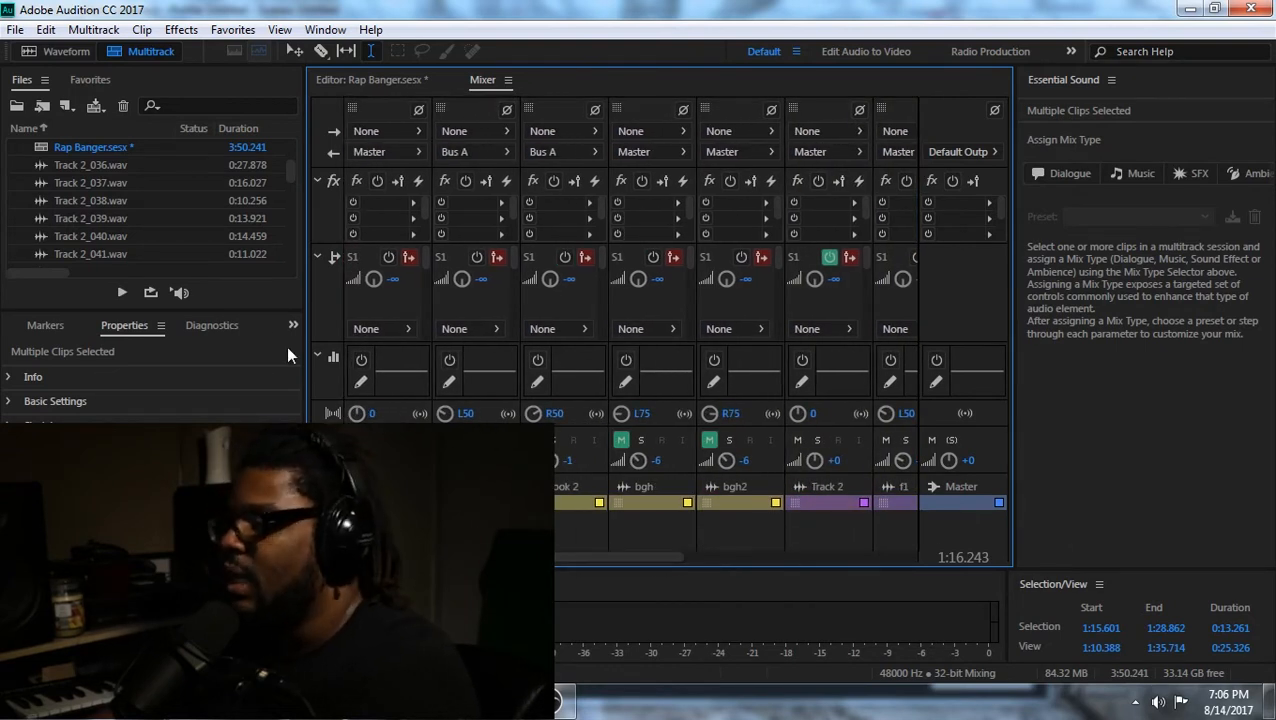
left_click(659, 157)
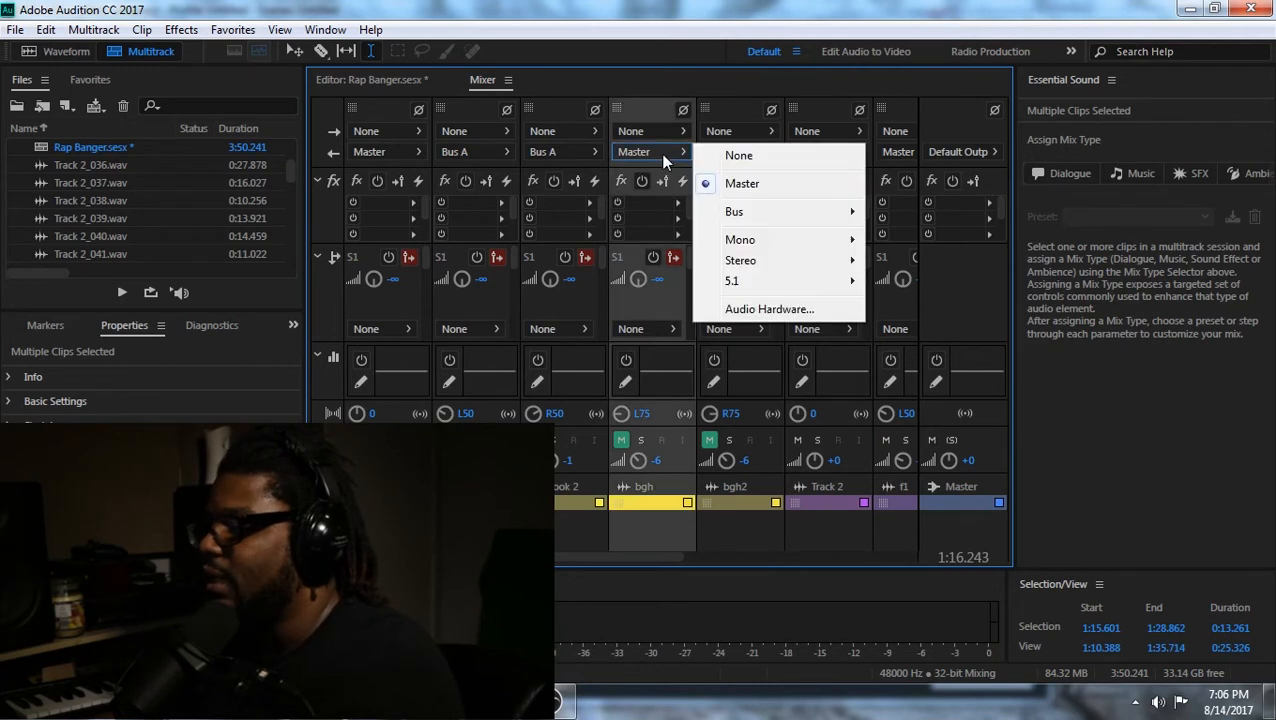
mouse_move(826, 213)
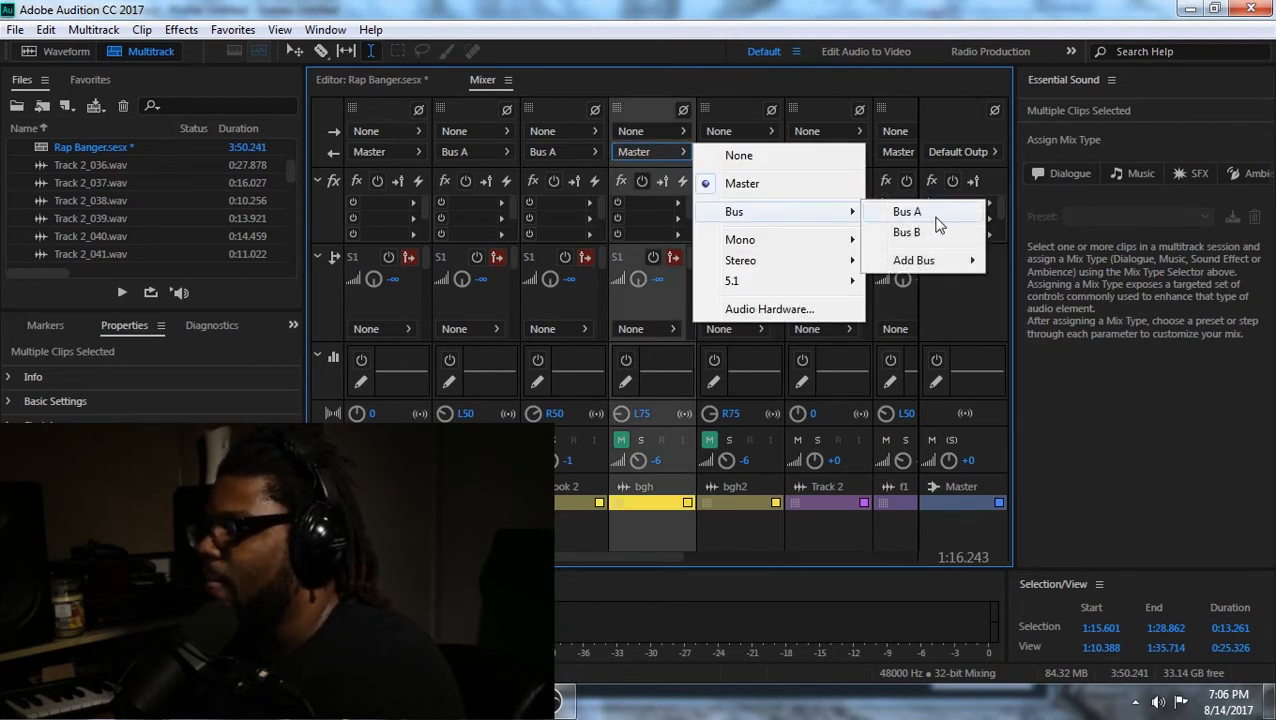
left_click(900, 211)
left_click(731, 156)
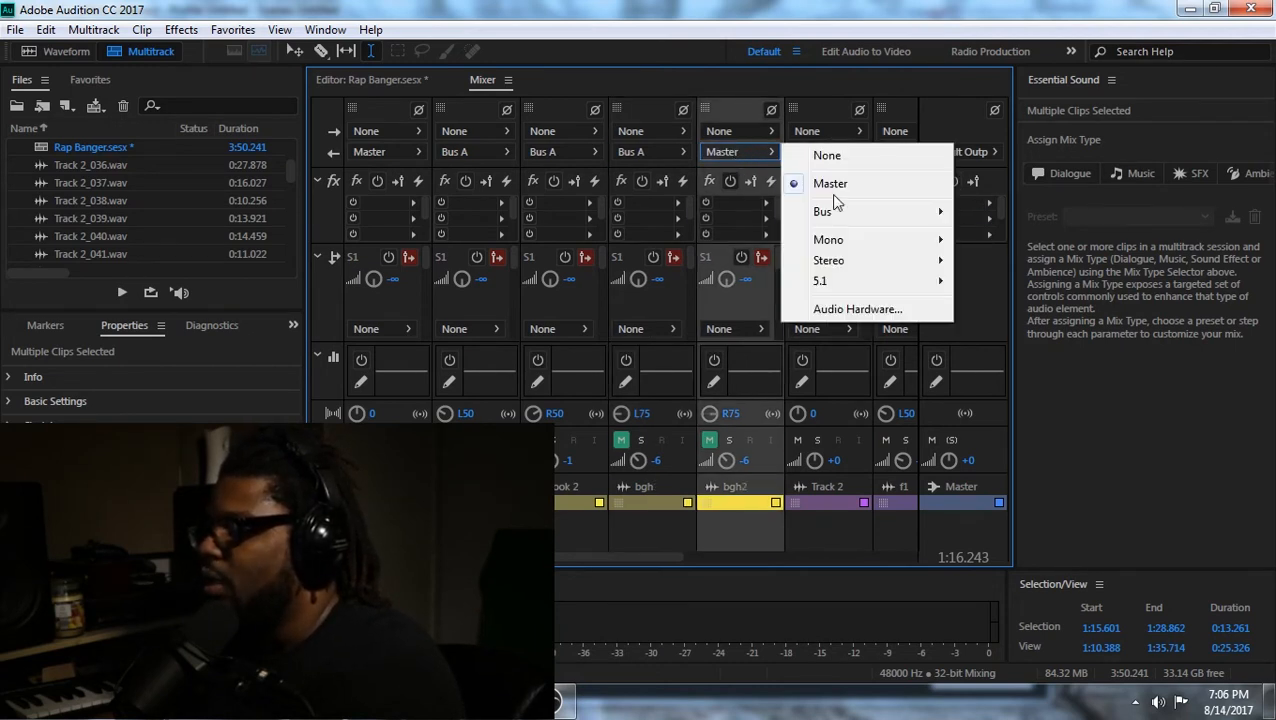
mouse_move(874, 212)
left_click(997, 212)
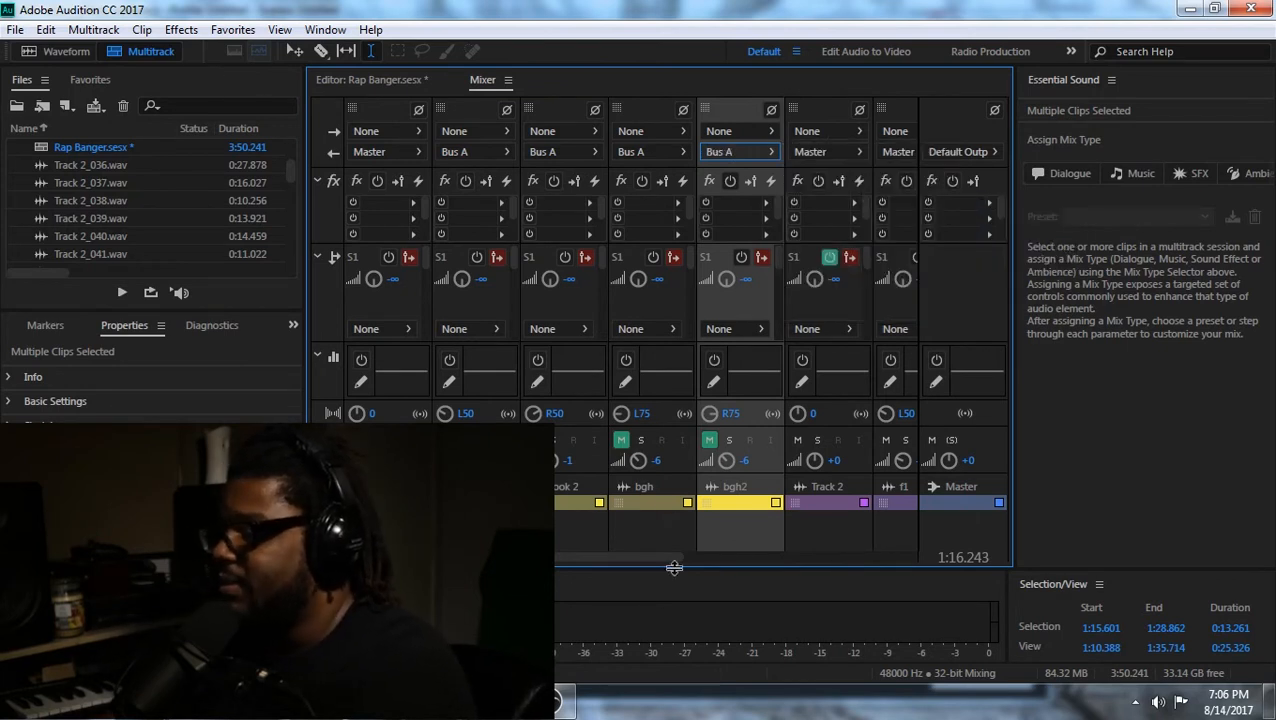
Remove the Studio Reverb effect from the first effect slot of Bus A.
left_click_drag(650, 559, 967, 560)
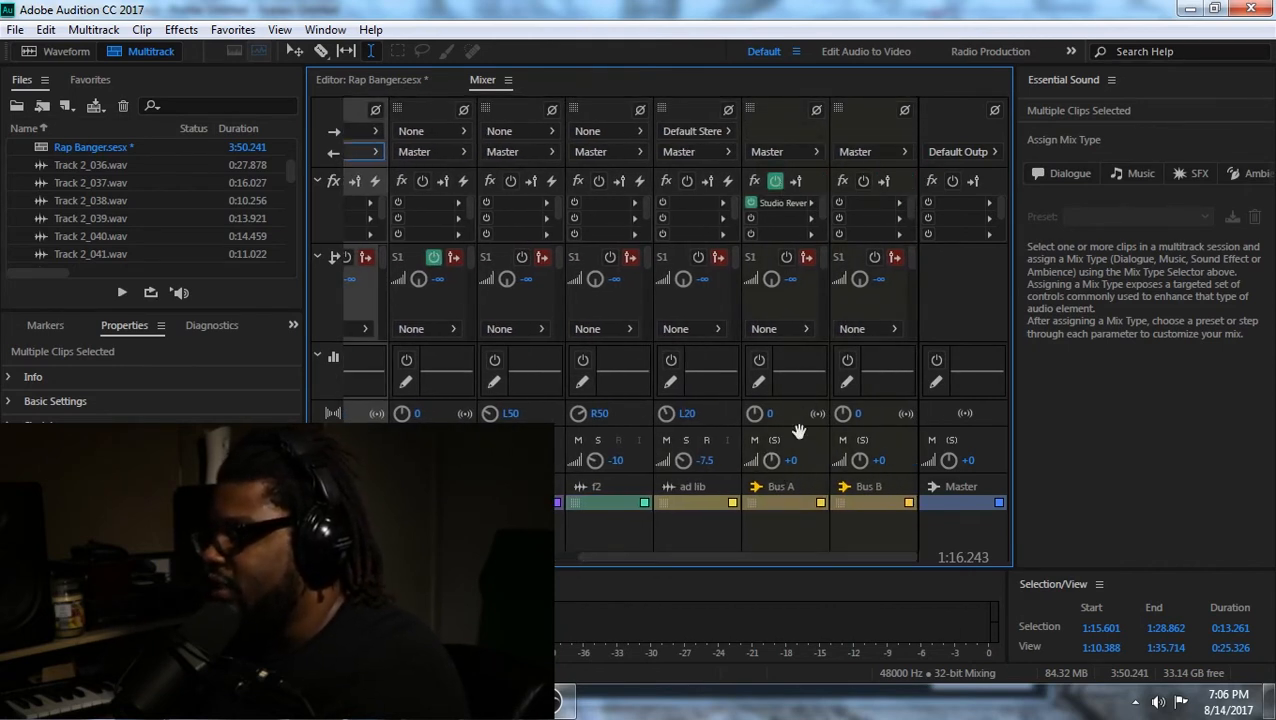
double_click(783, 486)
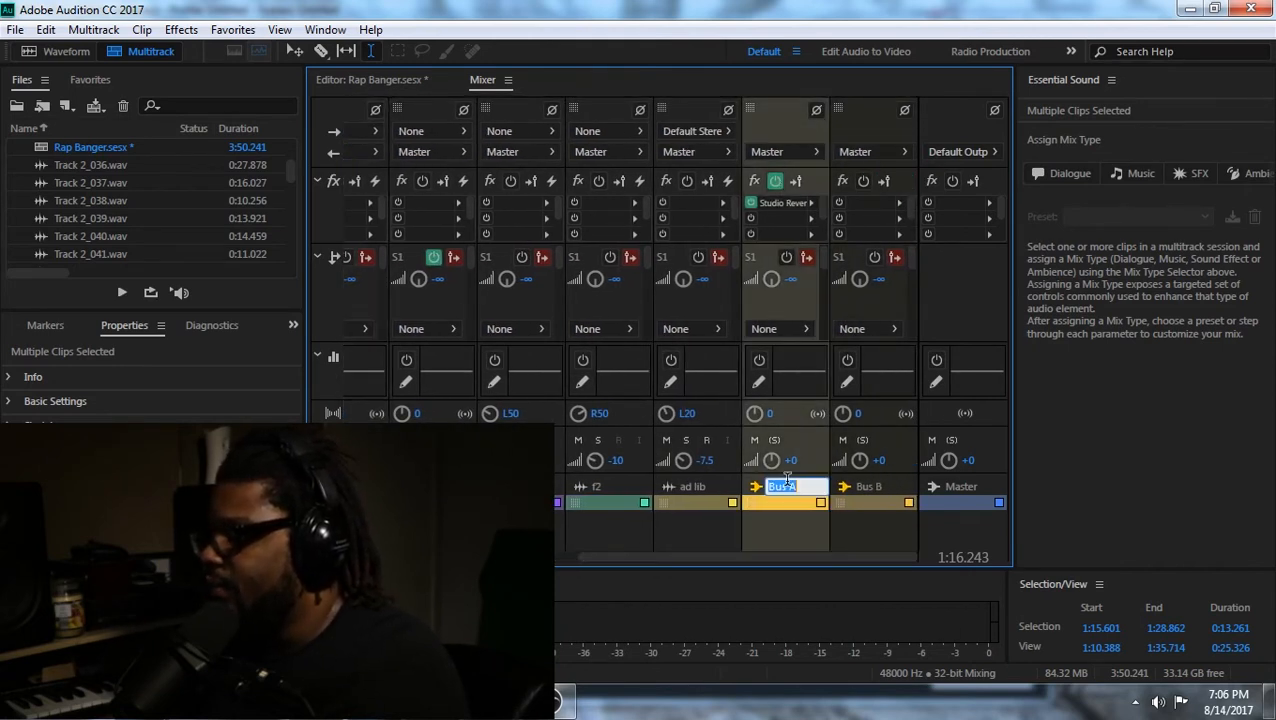
left_click(751, 203)
left_click(806, 203)
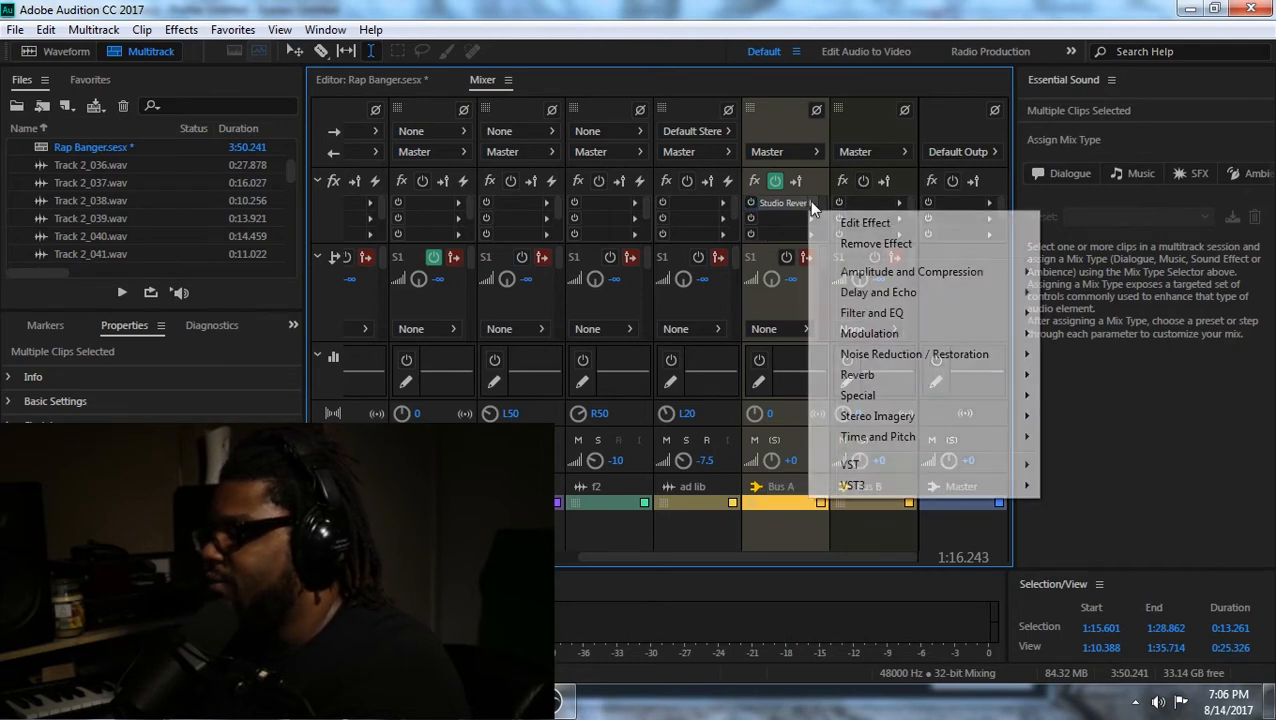
left_click(866, 246)
Rename Bus A as "Vox efx".
double_click(785, 486)
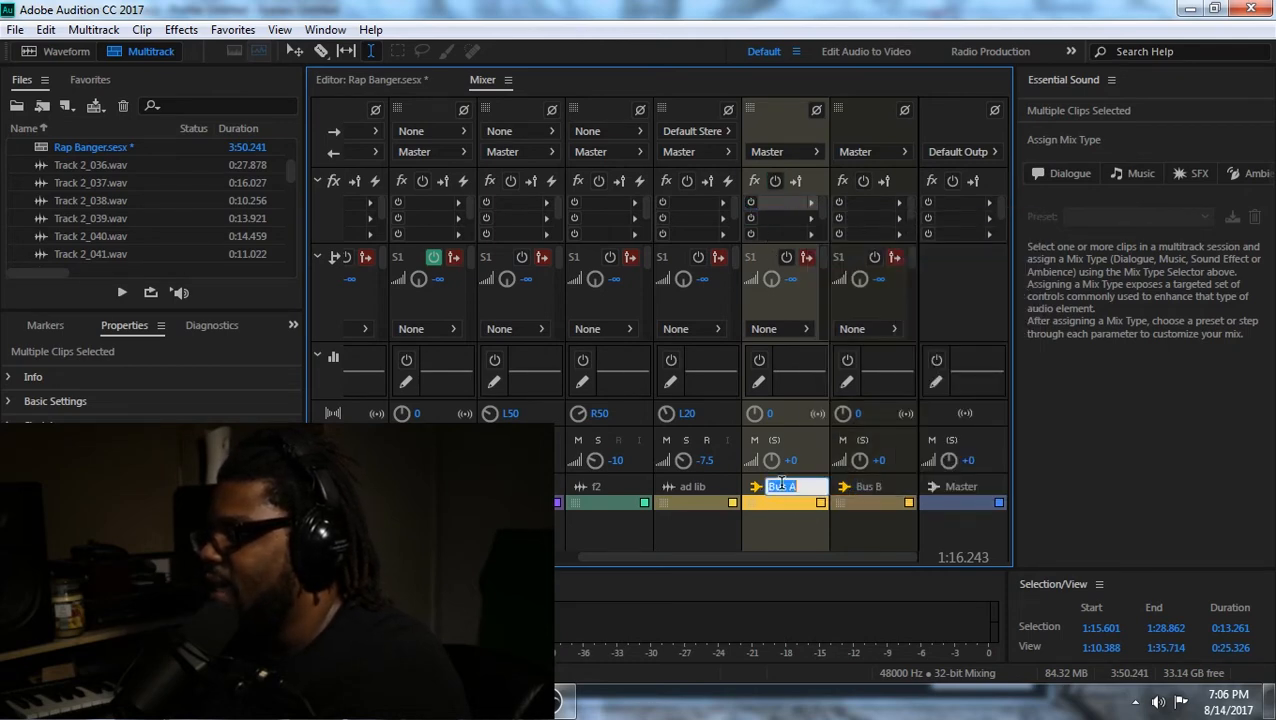
left_click(794, 486)
key("ctrl+a")
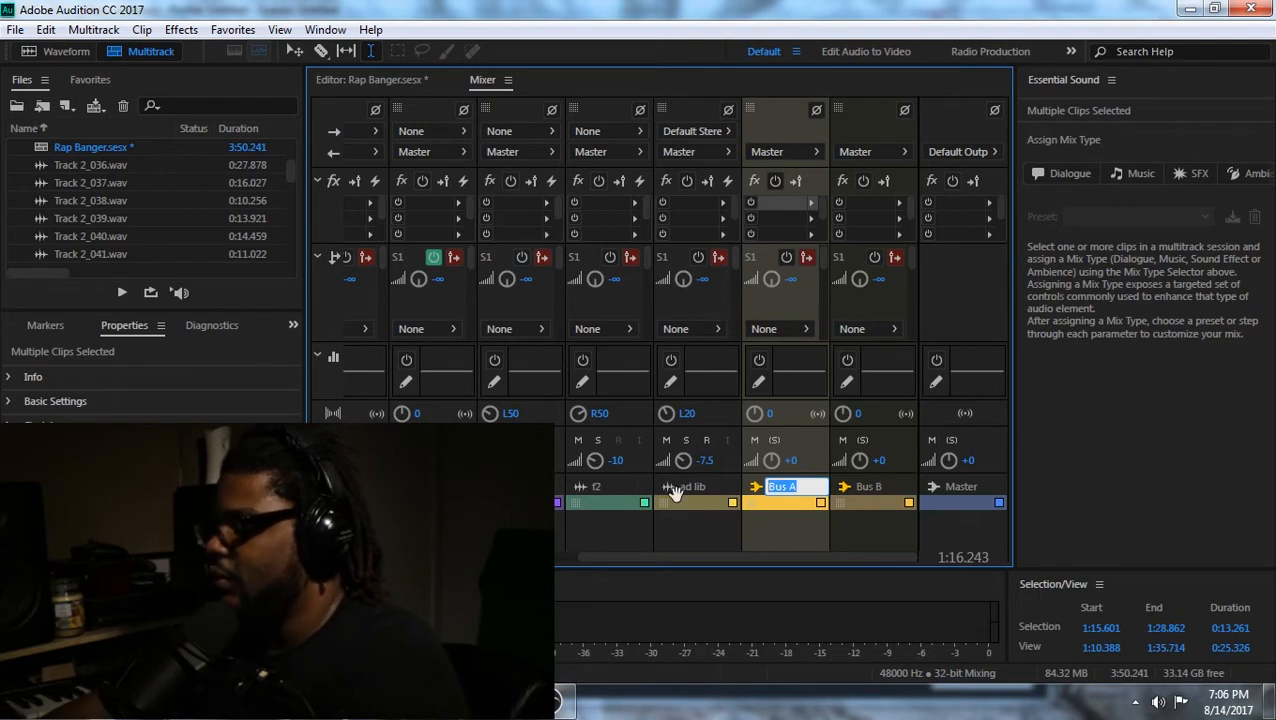
type("Vox efx")
key("Return")
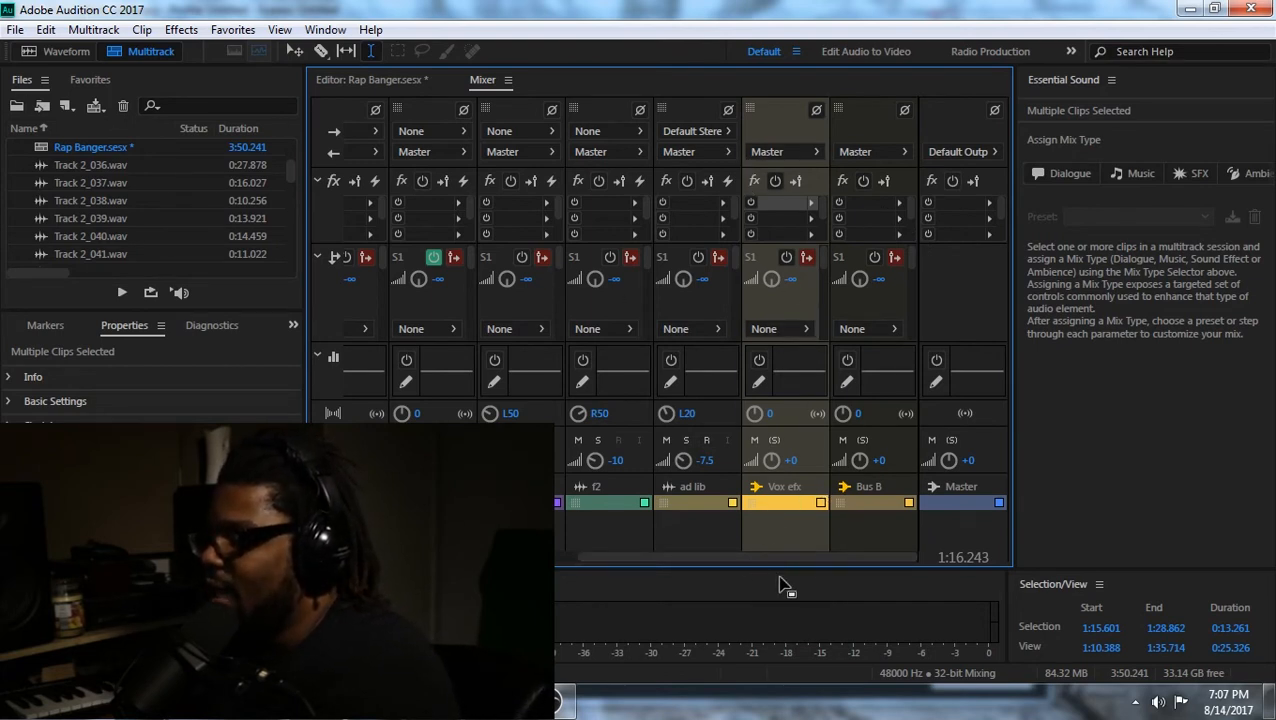
Play the selected hook passage while viewing the tracks in the multitrack editor, stop playback, and return to the mixer.
key("space")
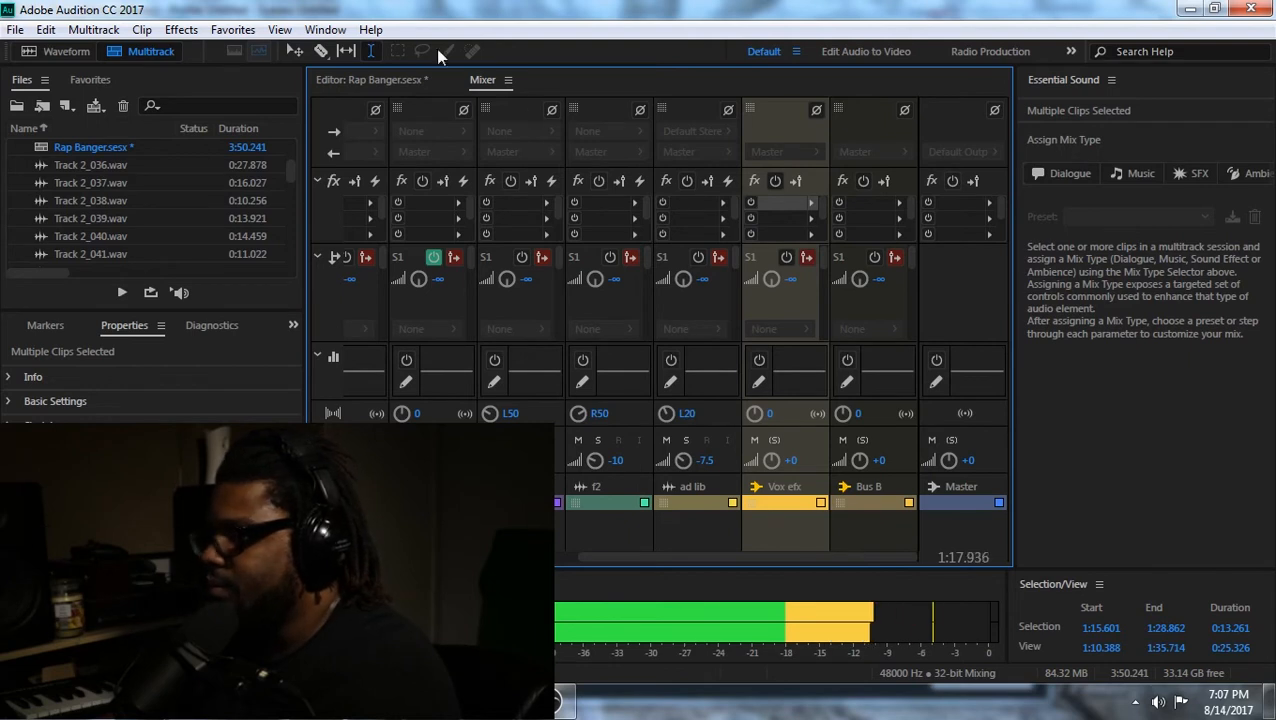
left_click(380, 81)
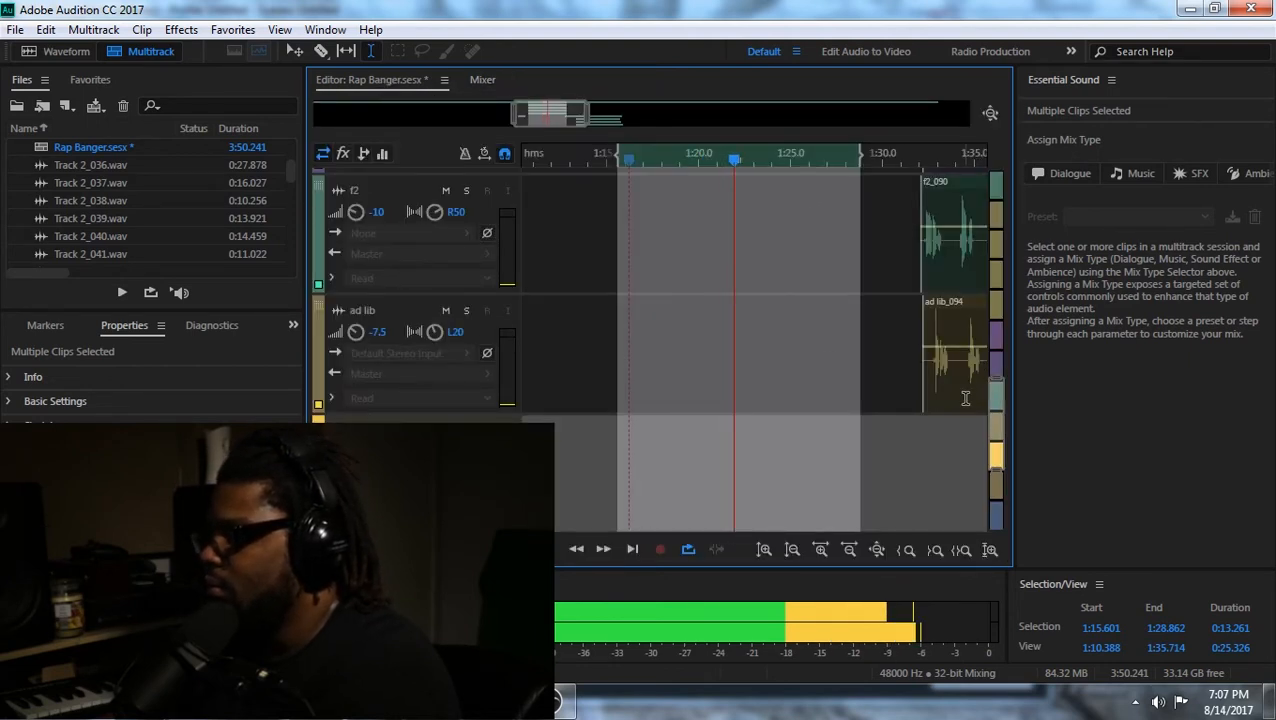
key("space")
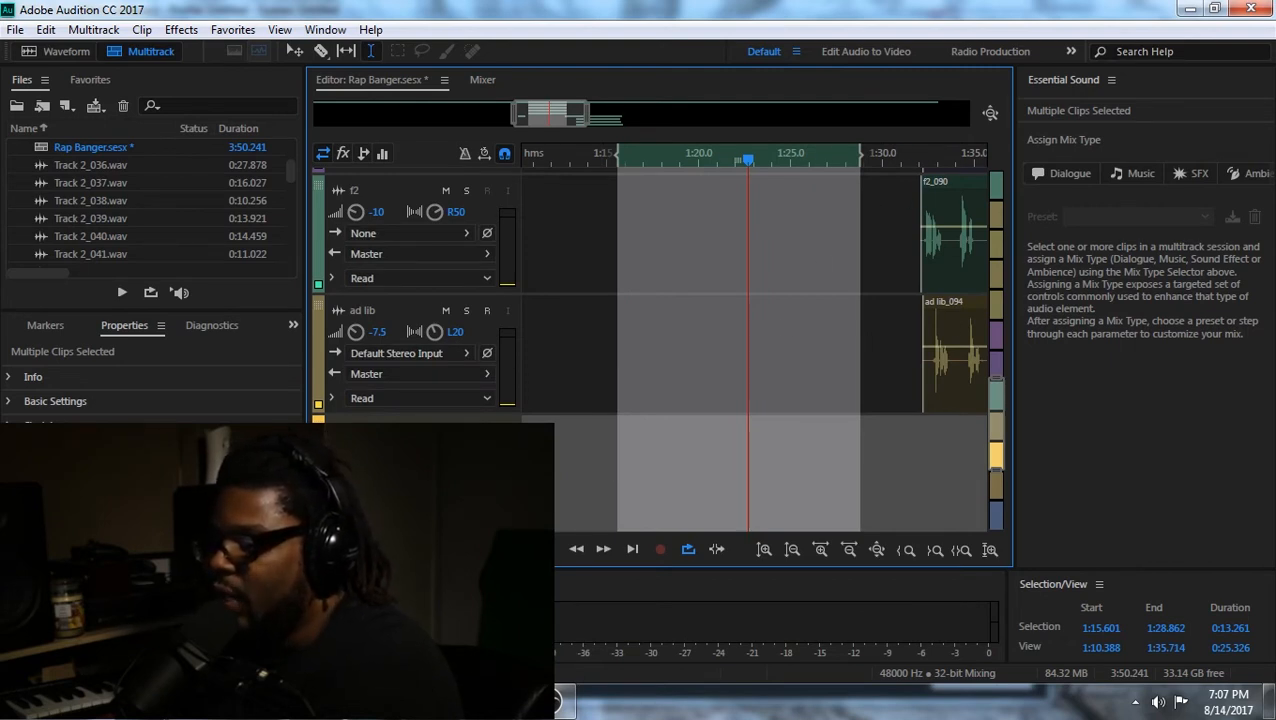
key("space")
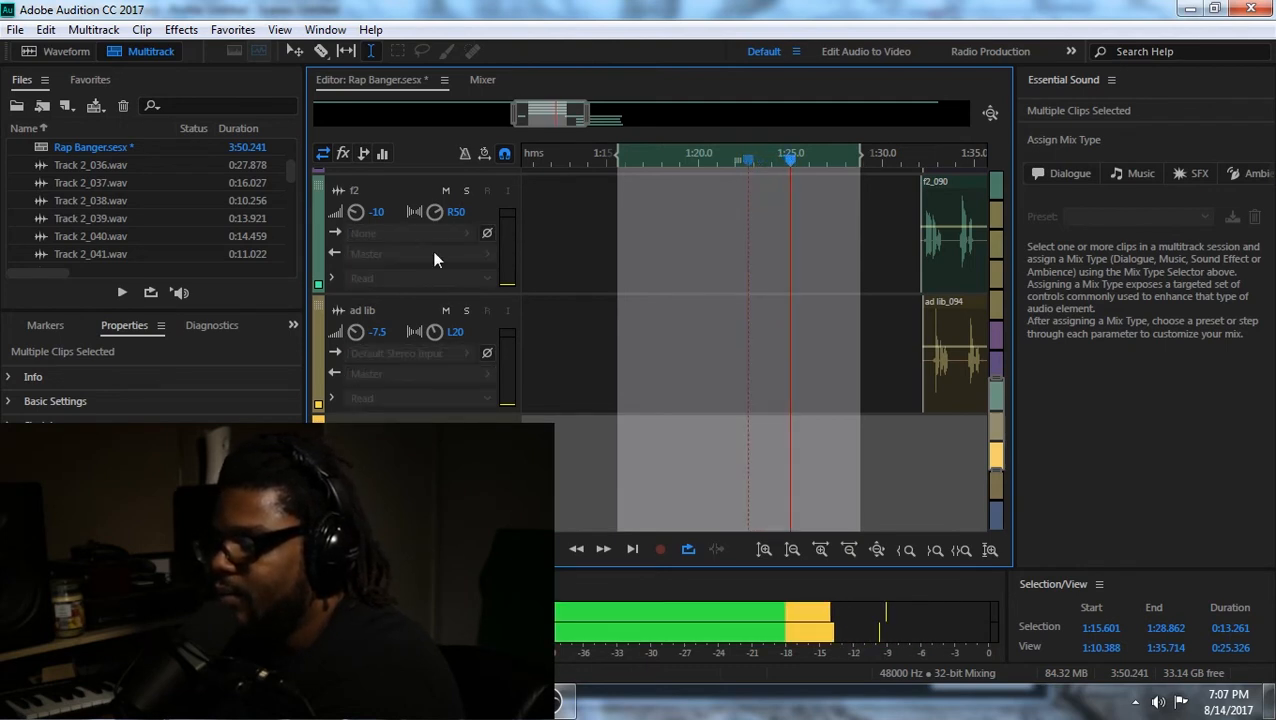
key("space")
left_click(488, 78)
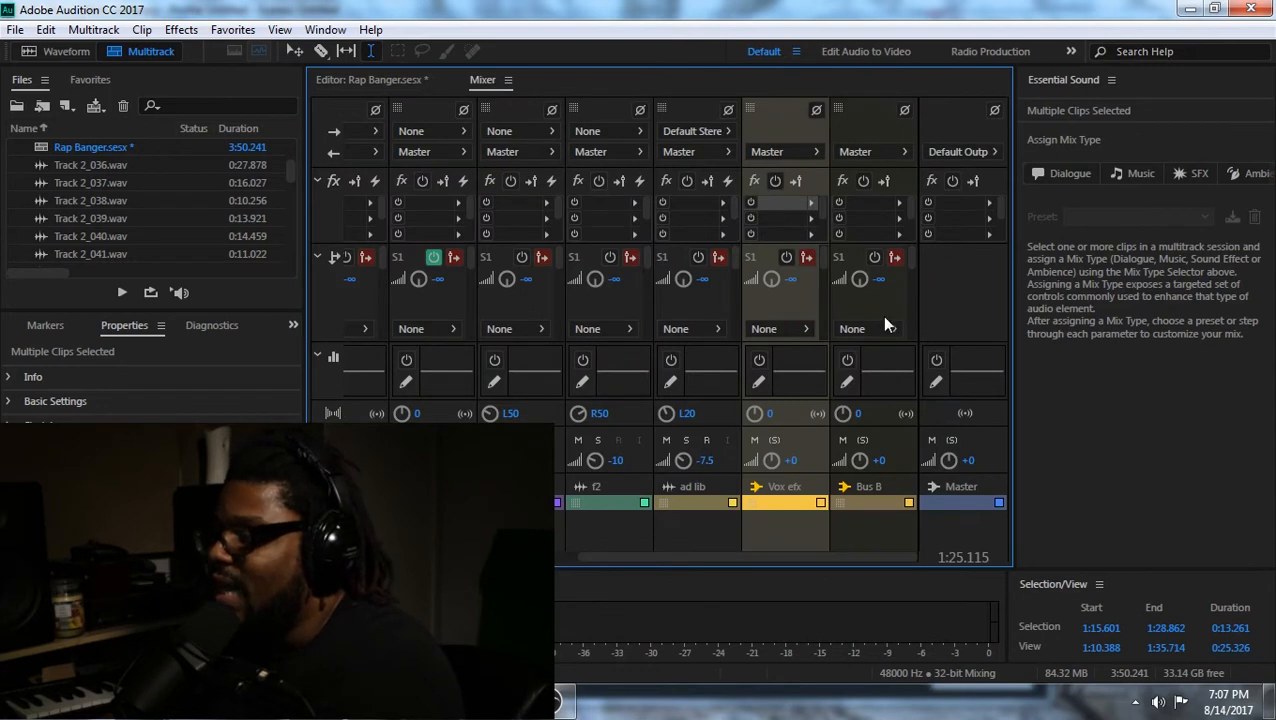
Audition the hook with the Vox efx bus muted, and unmute the bus during playback to compare.
key("space")
left_click(754, 442)
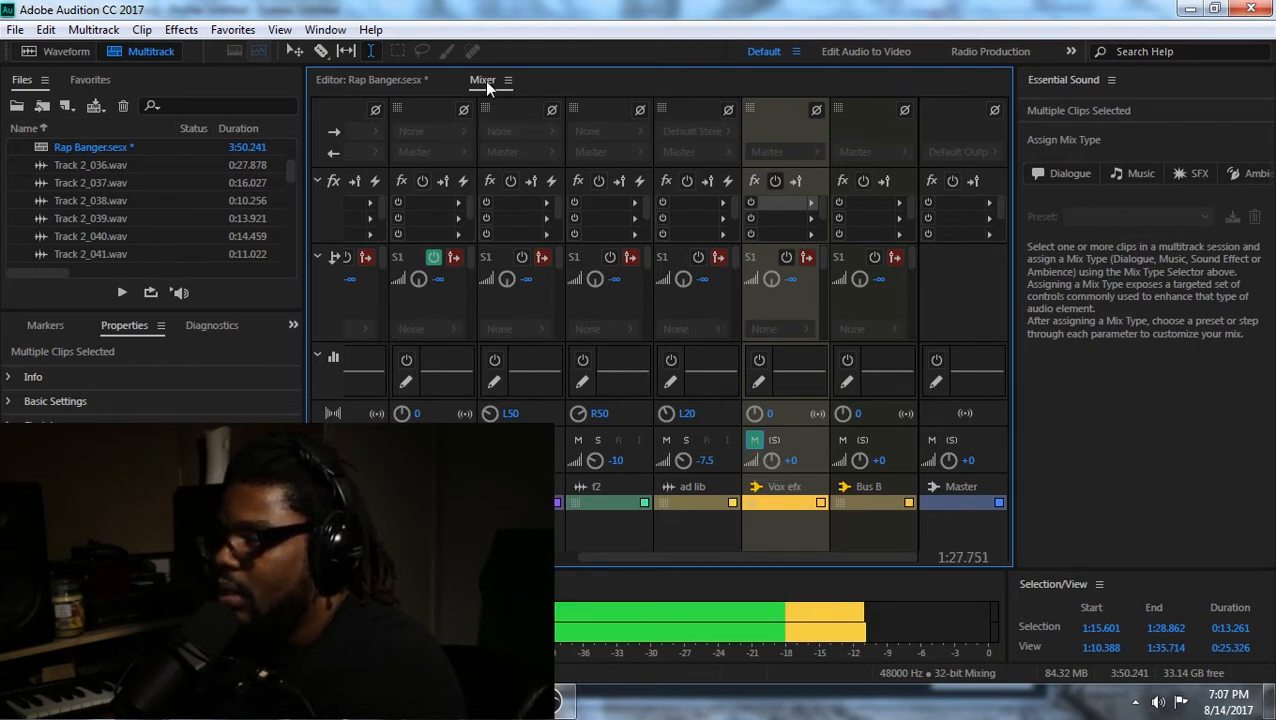
key("space")
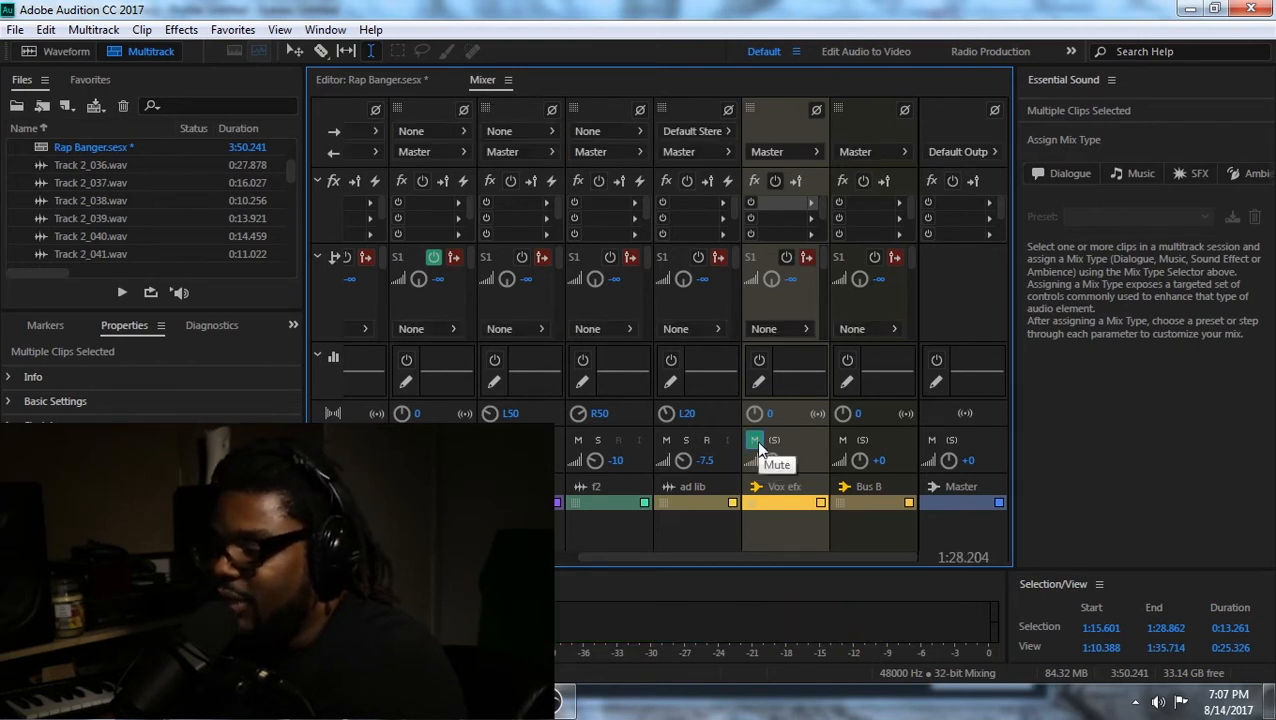
key("space")
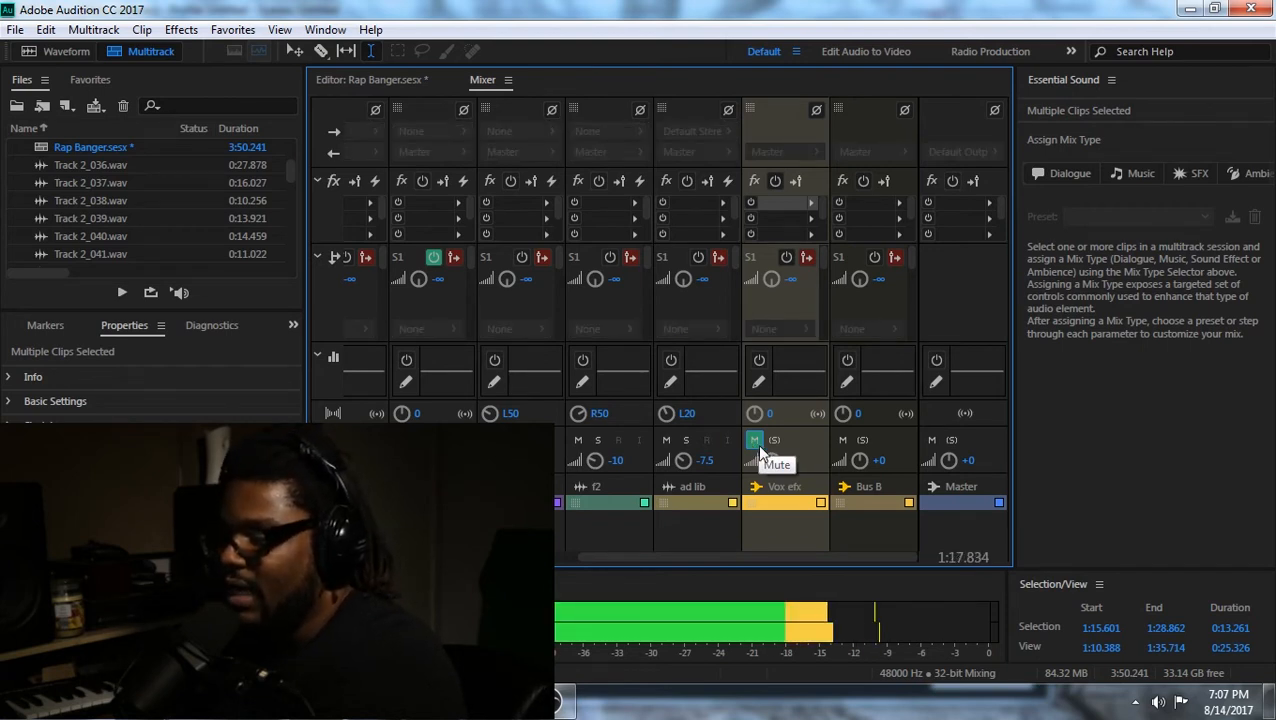
left_click(755, 441)
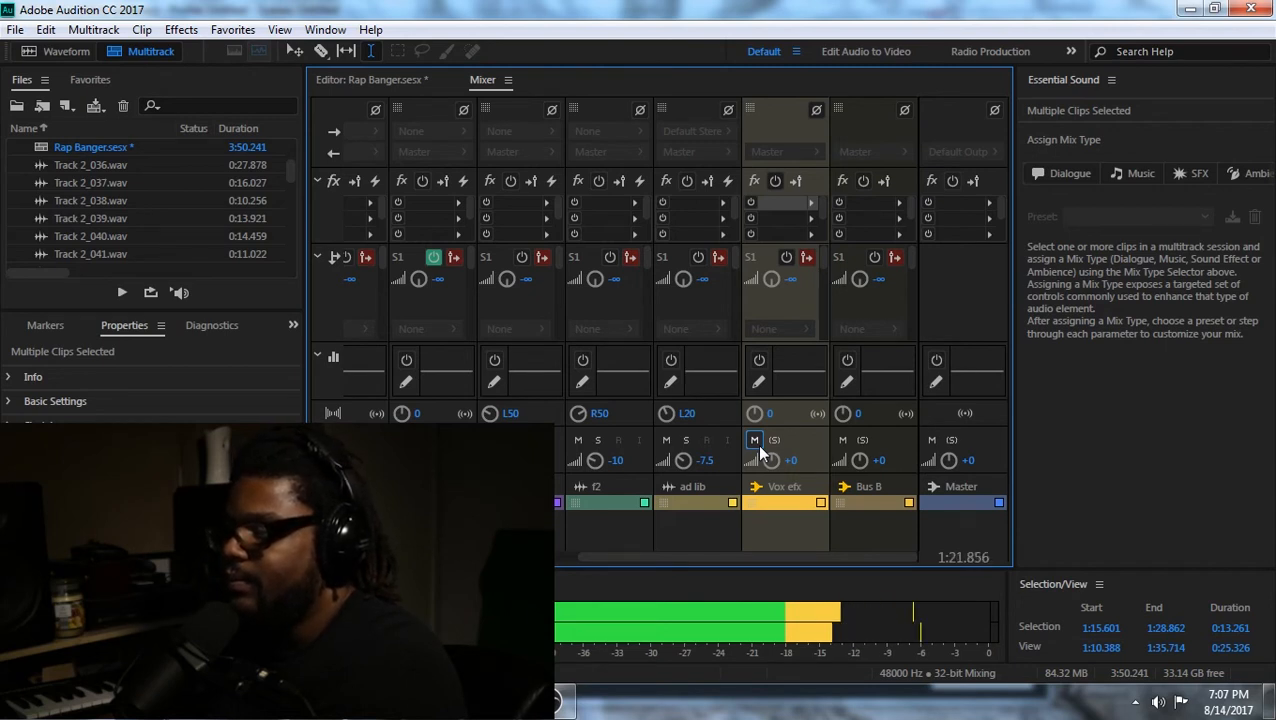
key("space")
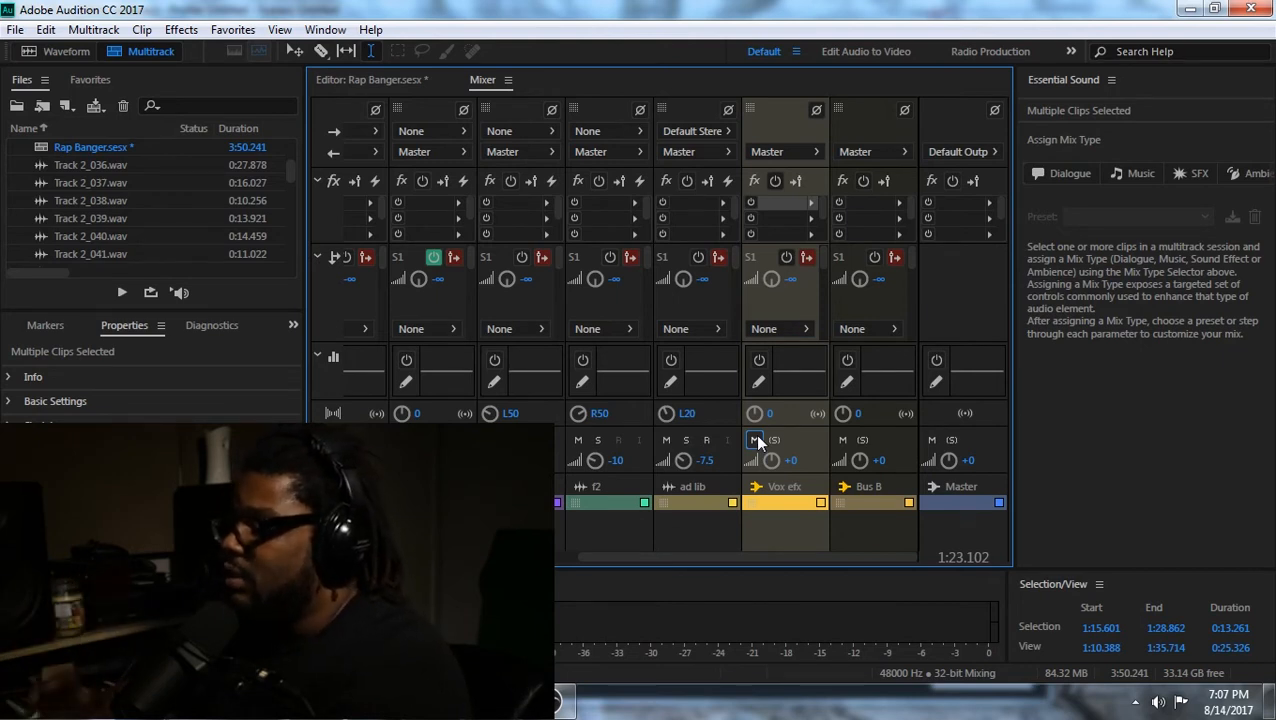
Add a Single-band Compressor to the first effect slot of the Vox efx bus with the (Default) preset.
left_click(810, 202)
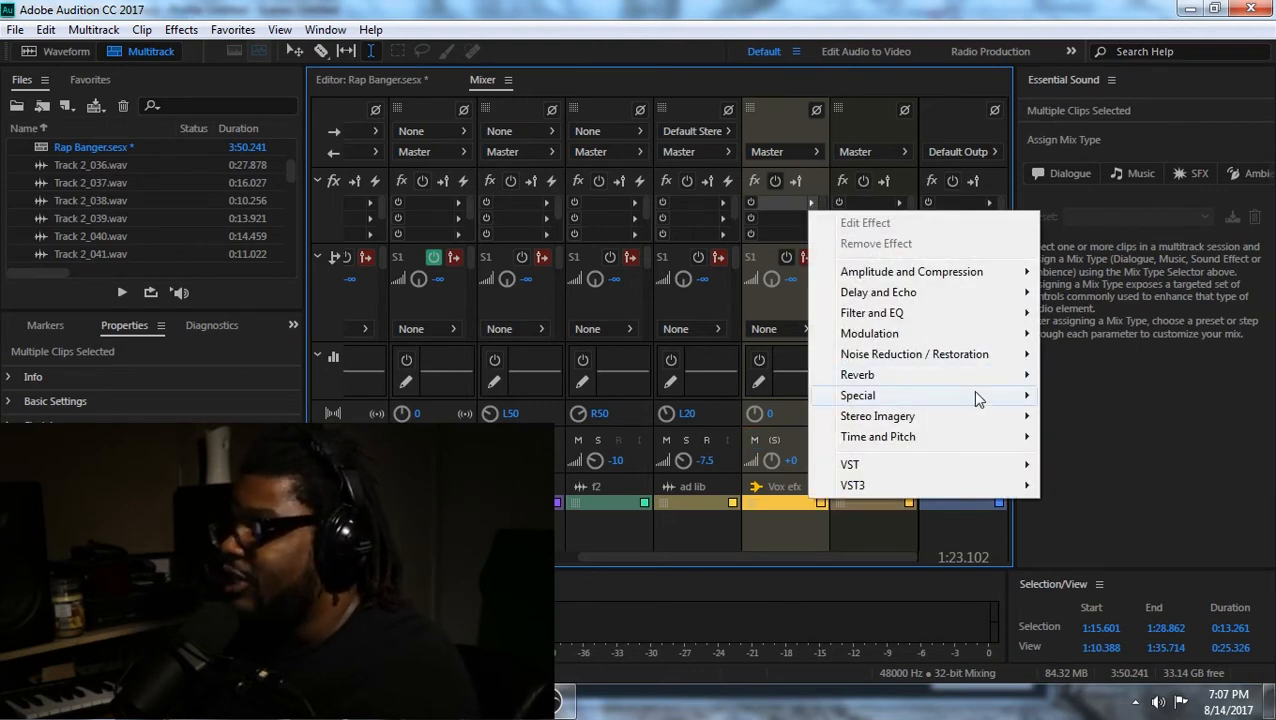
mouse_move(975, 307)
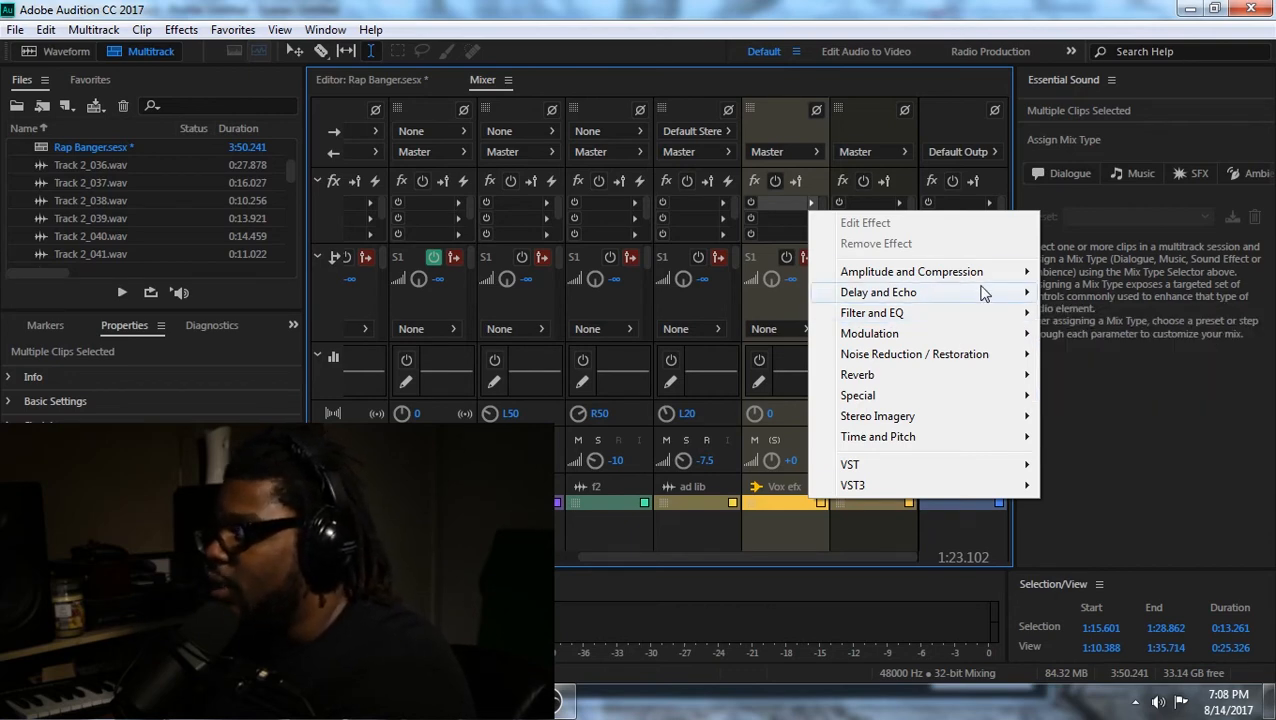
mouse_move(990, 285)
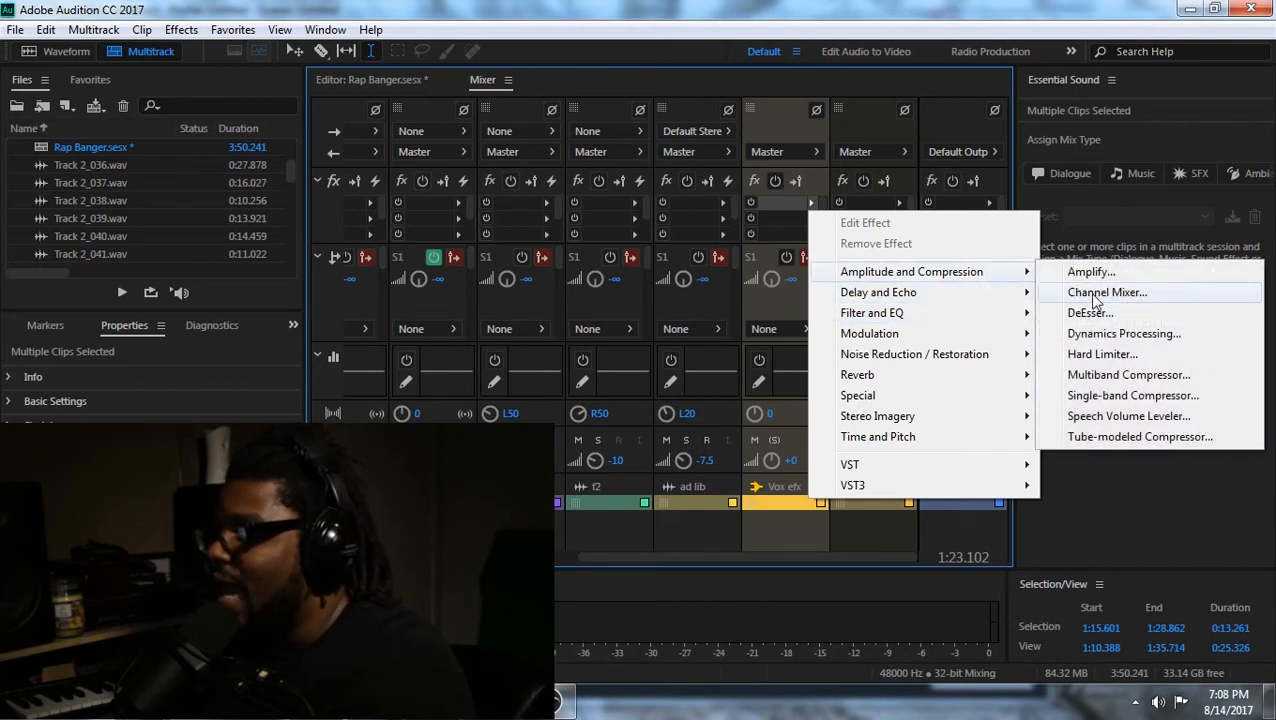
left_click(1133, 396)
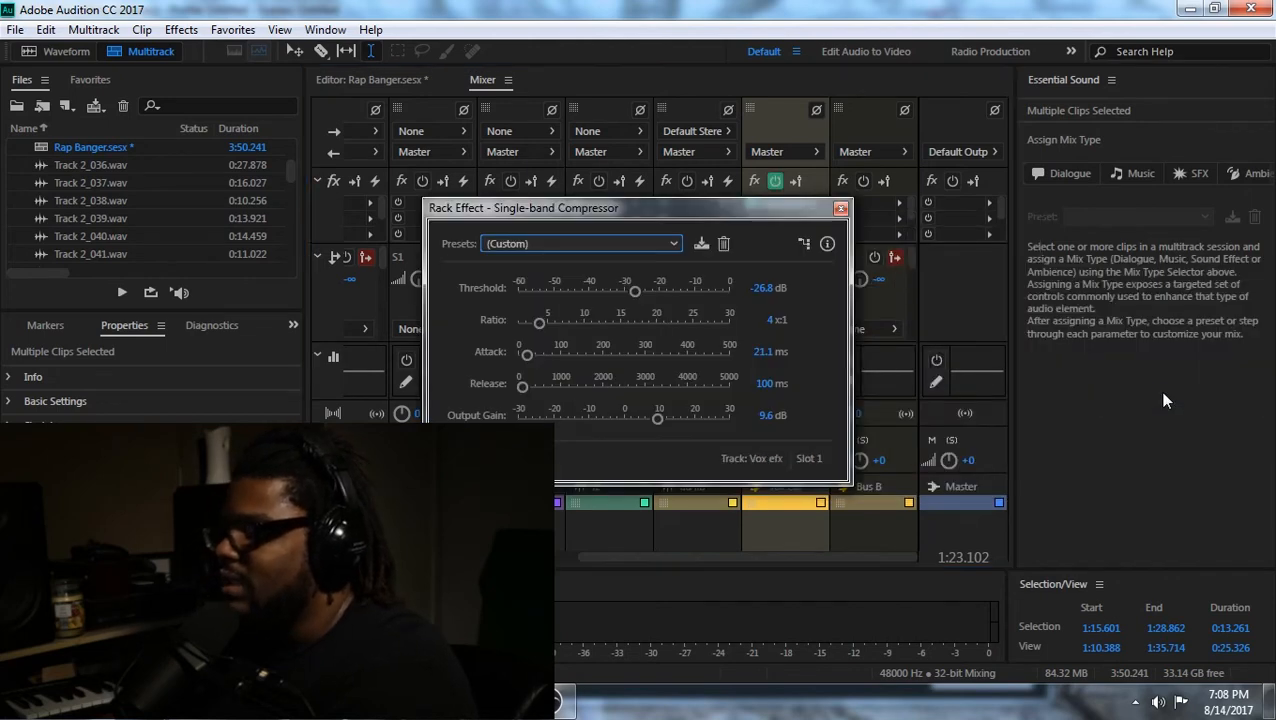
left_click(676, 245)
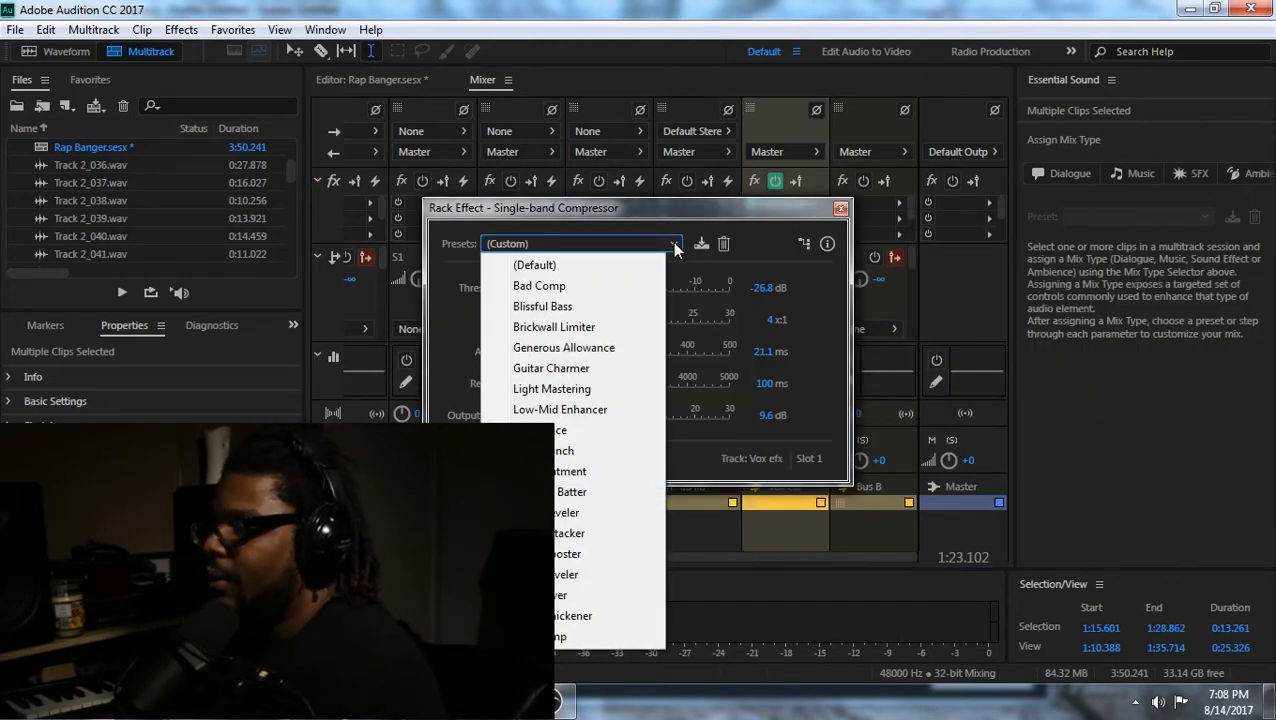
left_click(631, 268)
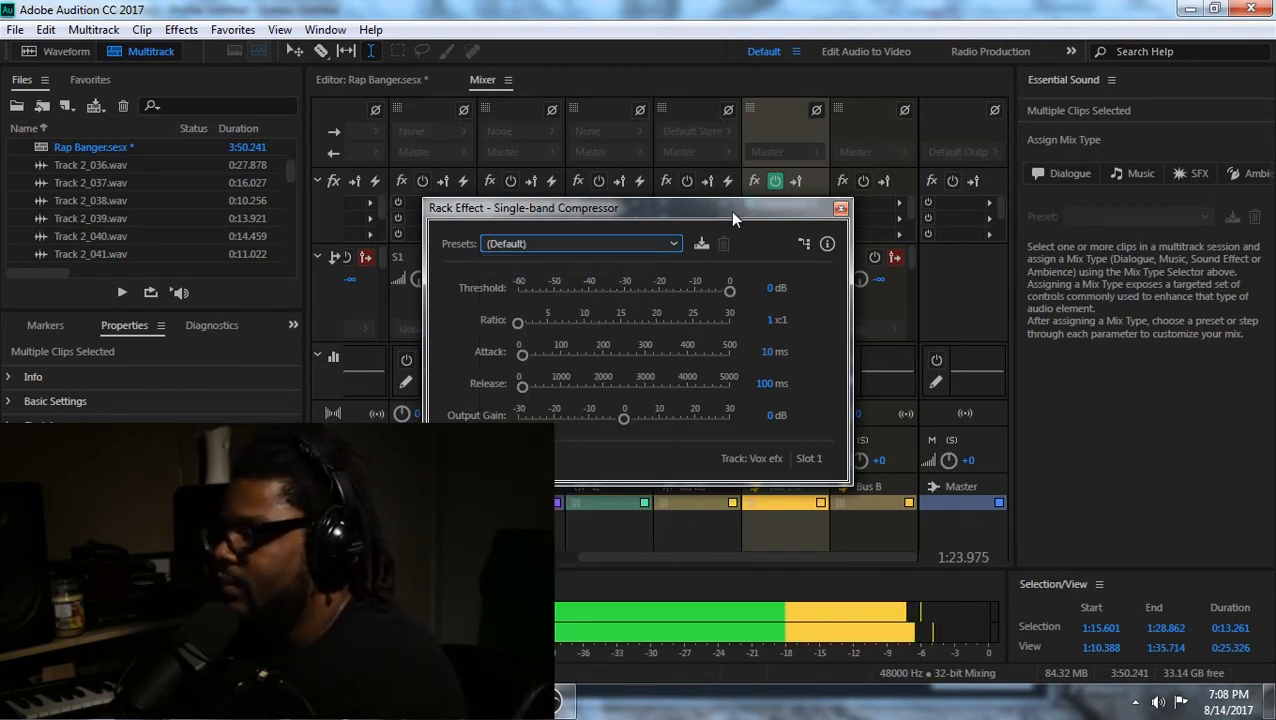
left_click_drag(730, 208, 595, 170)
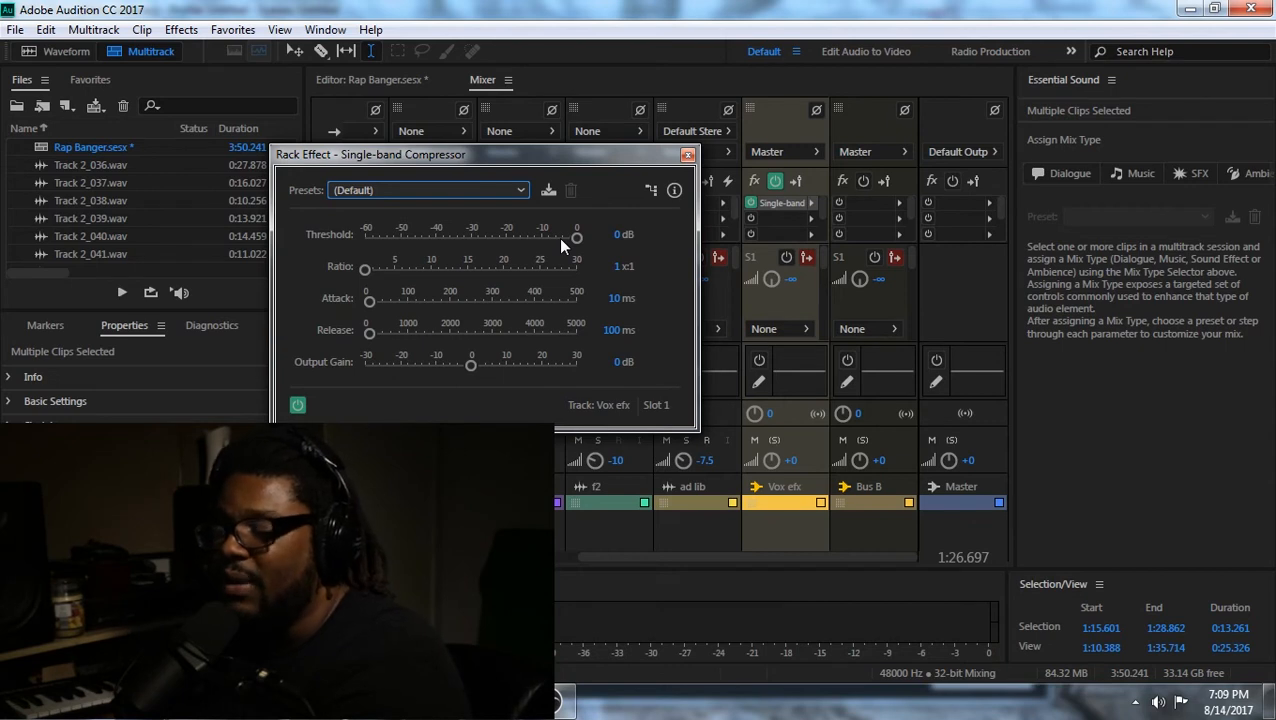
Set the compressor's ratio to 4:1 and lower its threshold to about -17.3 dB during playback.
left_click(618, 267)
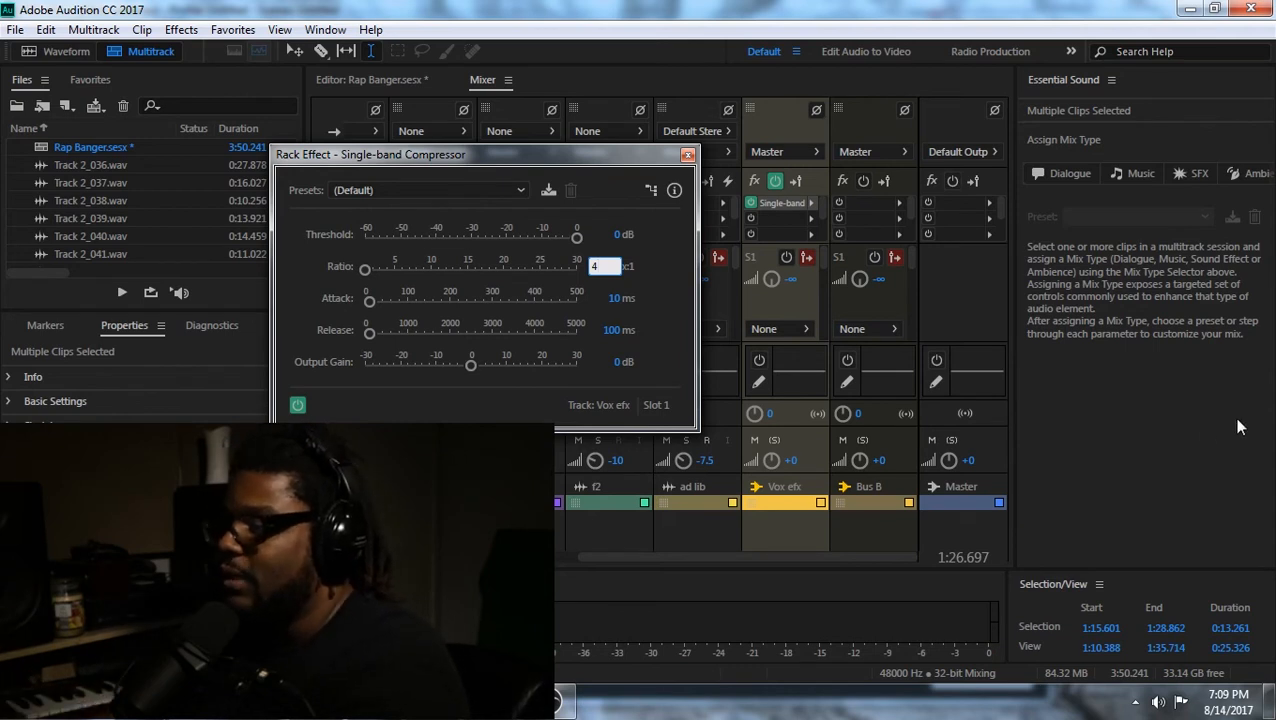
key("Return")
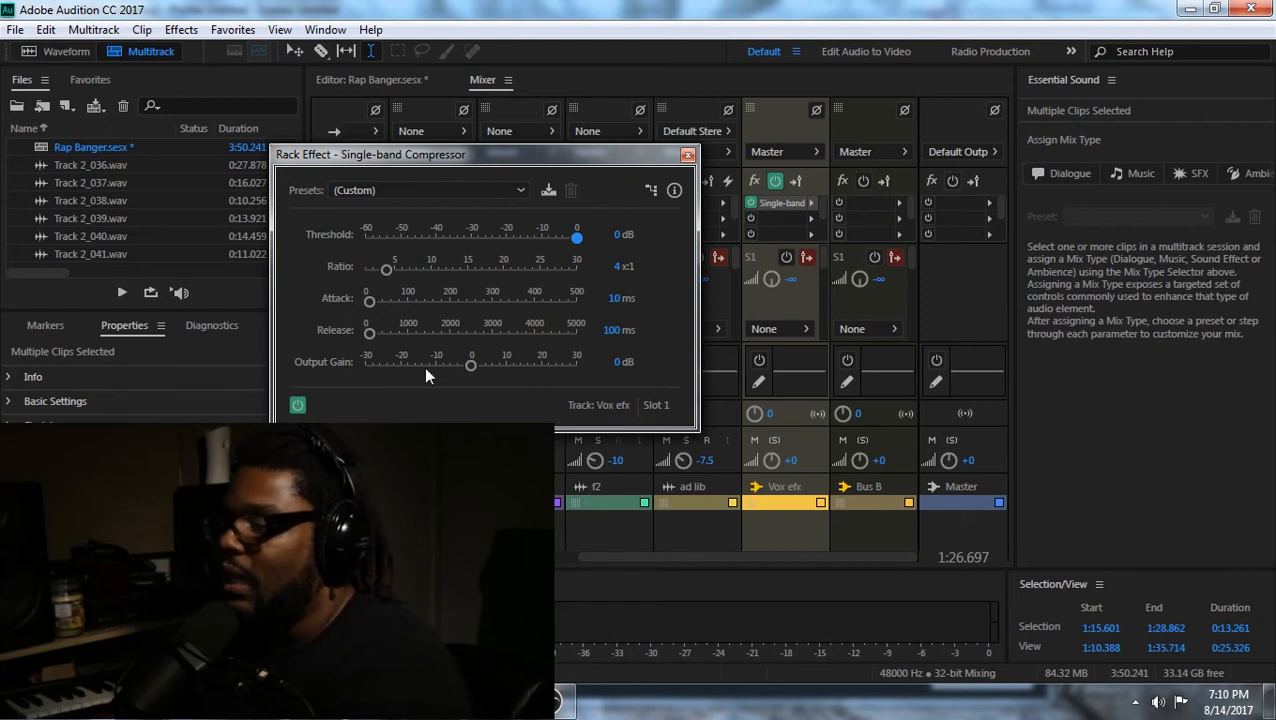
key("space")
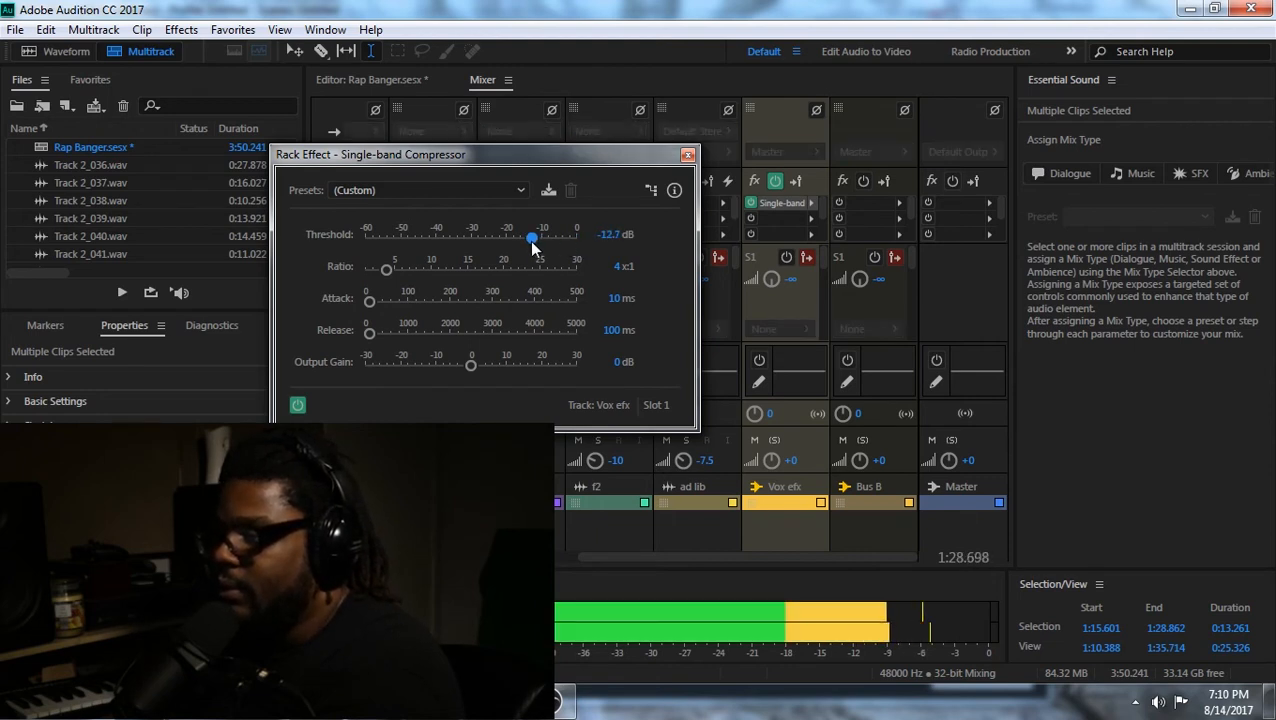
left_click_drag(531, 240, 516, 248)
key("space")
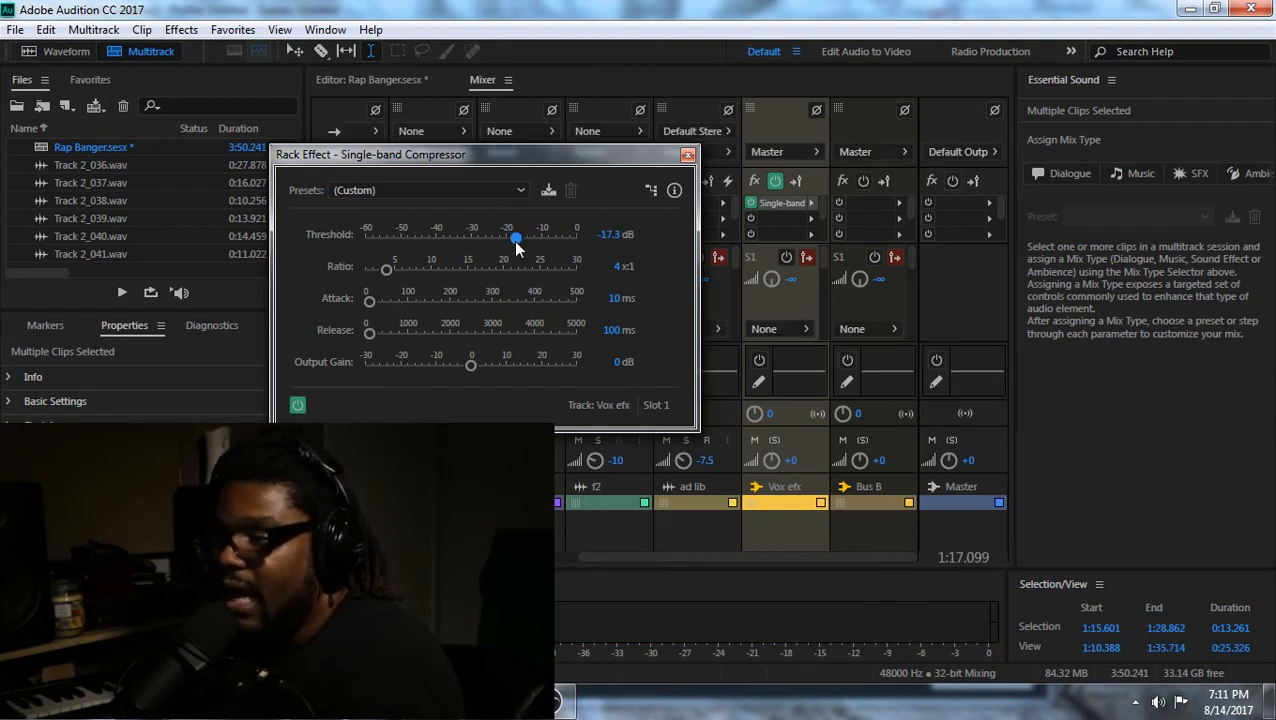
Lower the compressor's threshold further to about -25.5 dB while auditioning the hook vocals.
key("space")
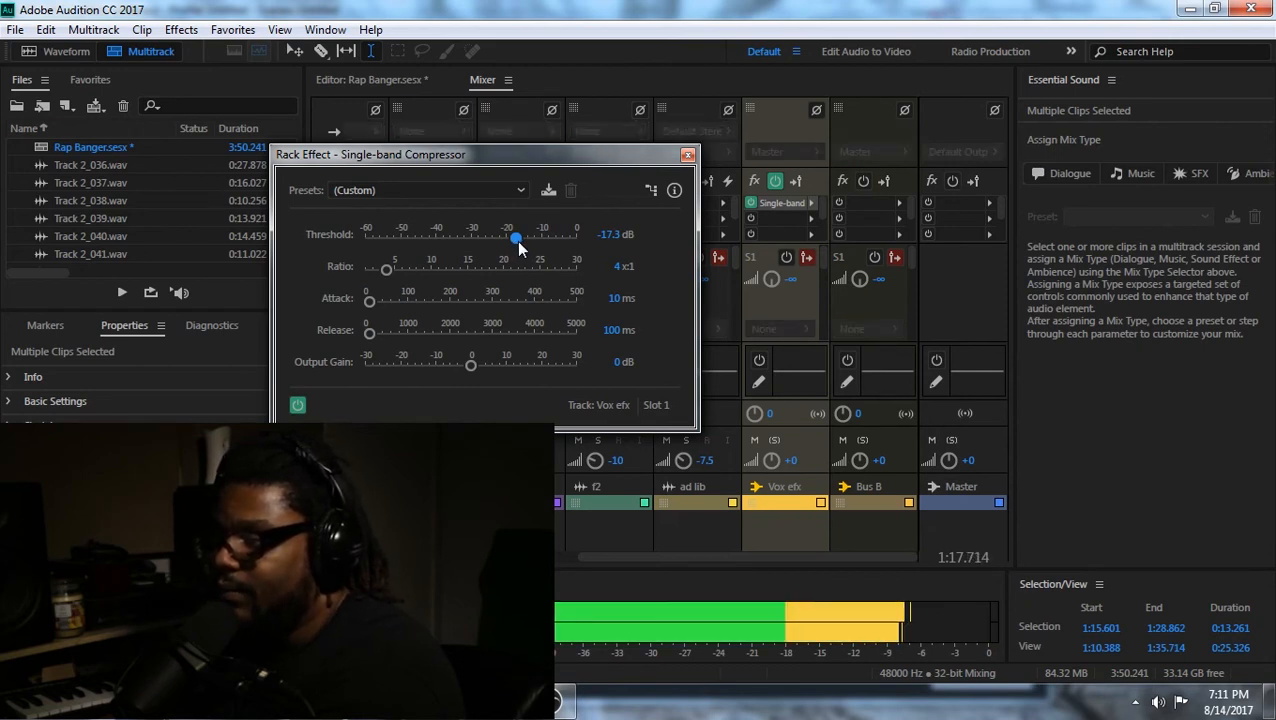
left_click_drag(518, 248, 488, 243)
key("space")
key("space")
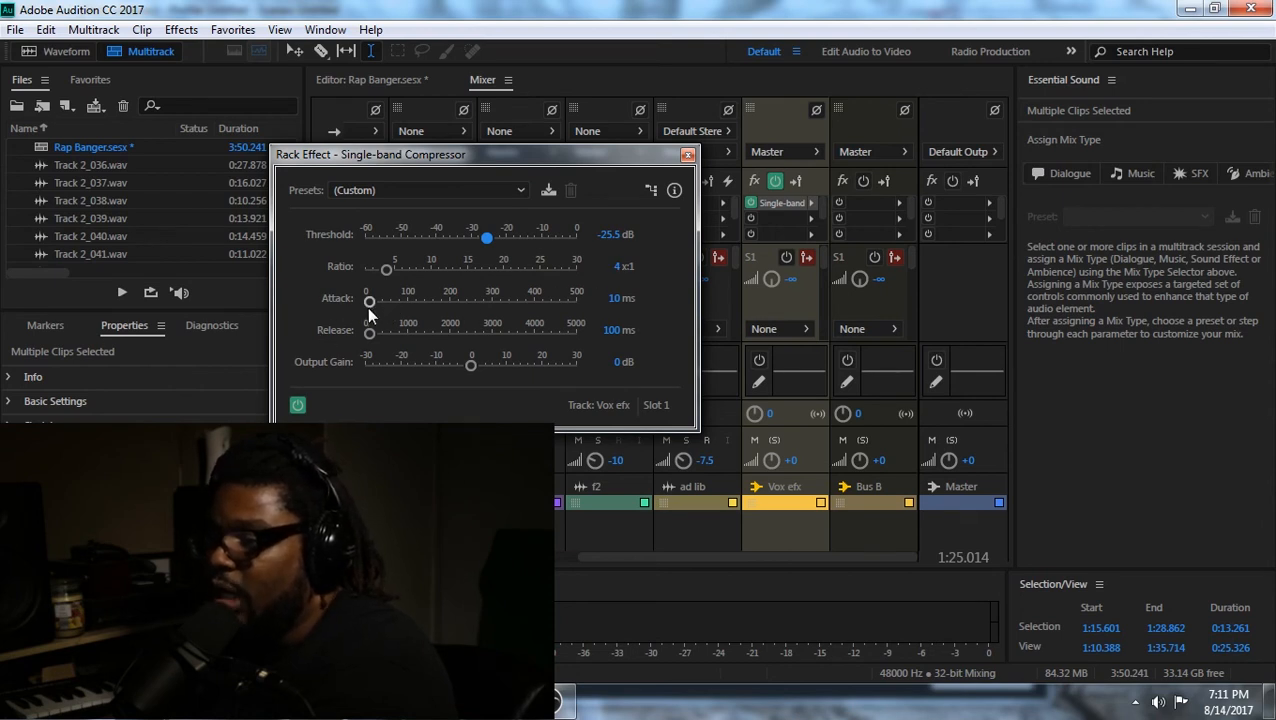
key("space")
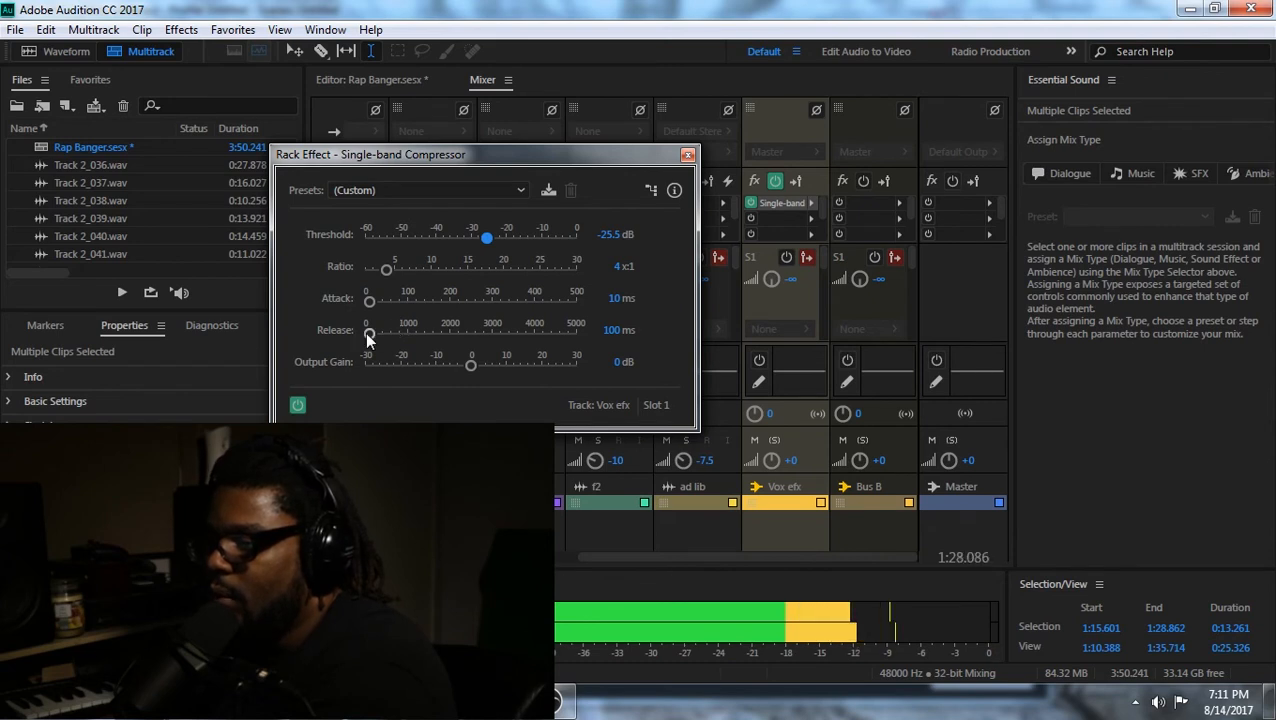
Raise the compressor's release to about 254.9 ms while the hook vocals play, and stop playback.
left_click_drag(366, 338, 378, 343)
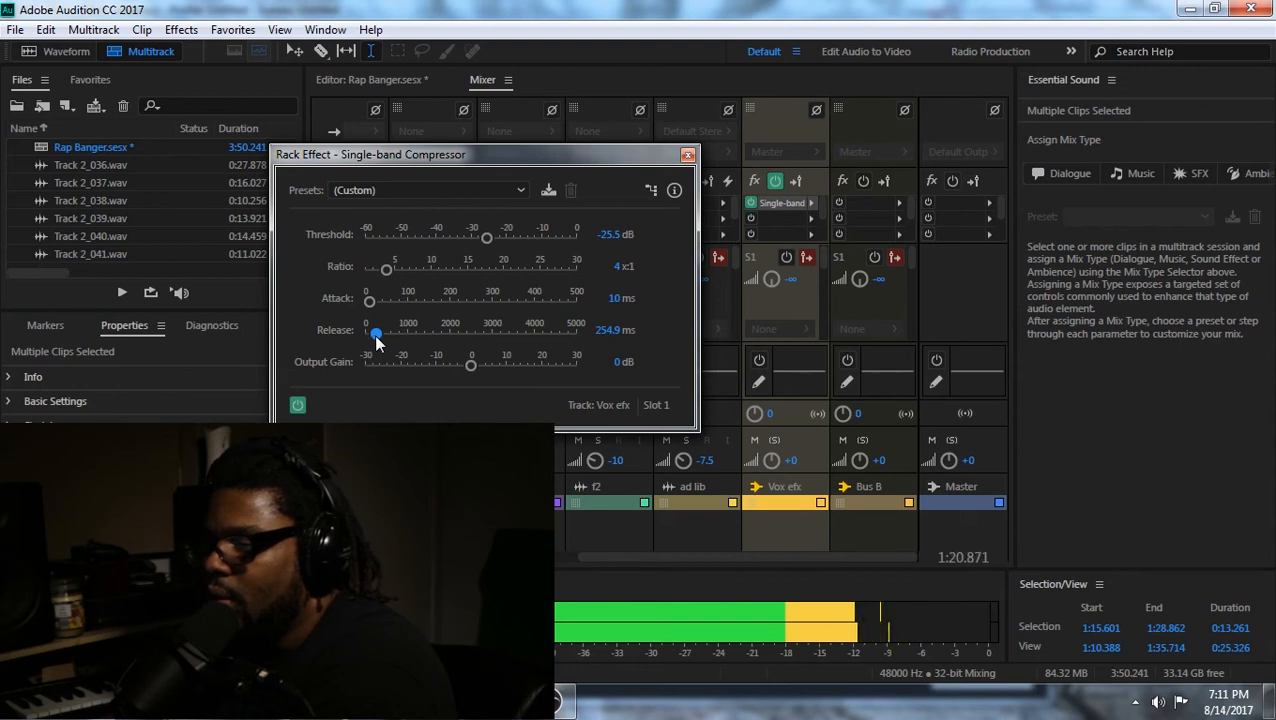
key("space")
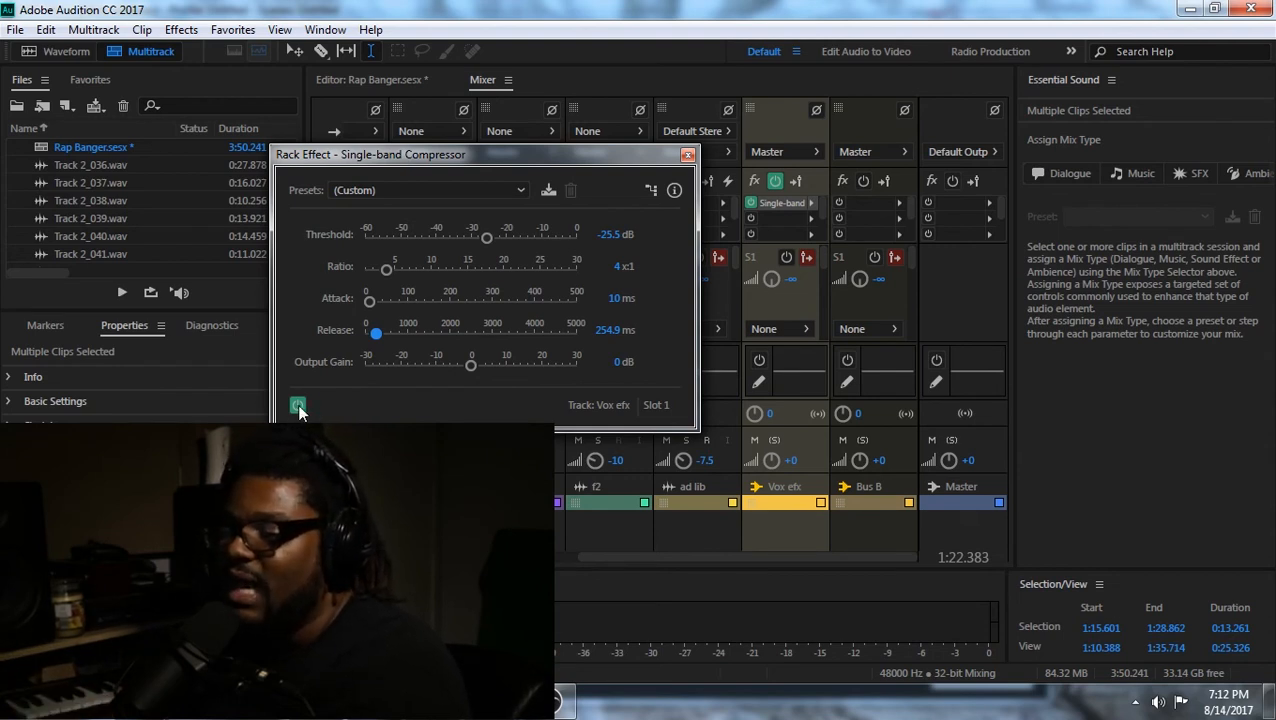
Audition the hook vocals with the Vox efx compressor bypassed and re-enabled in turn to compare the sound.
key("space")
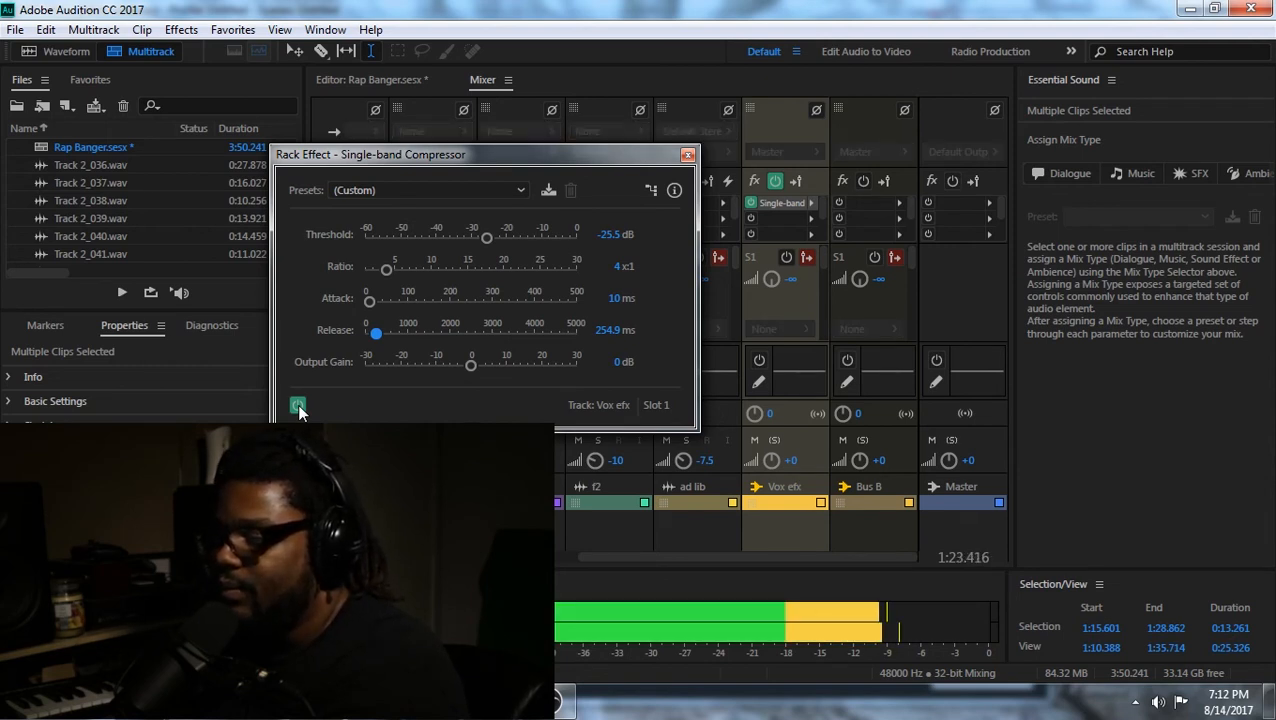
left_click(297, 404)
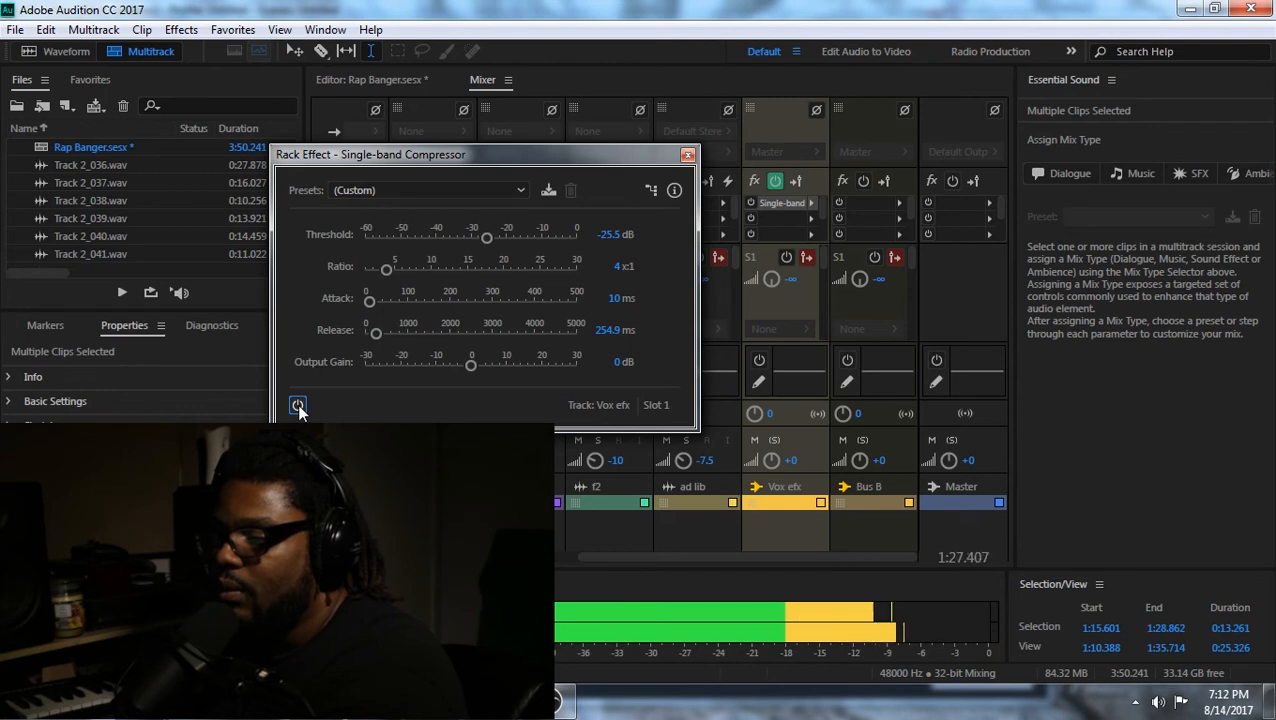
left_click(297, 404)
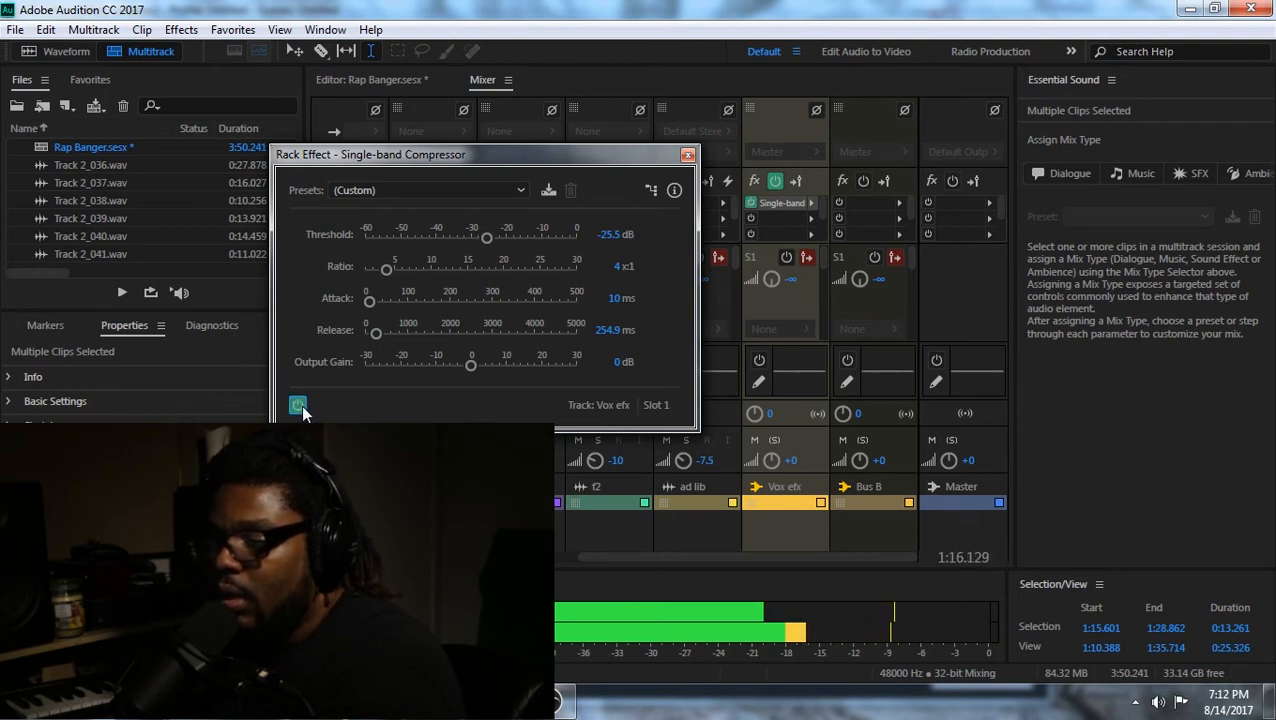
key("space")
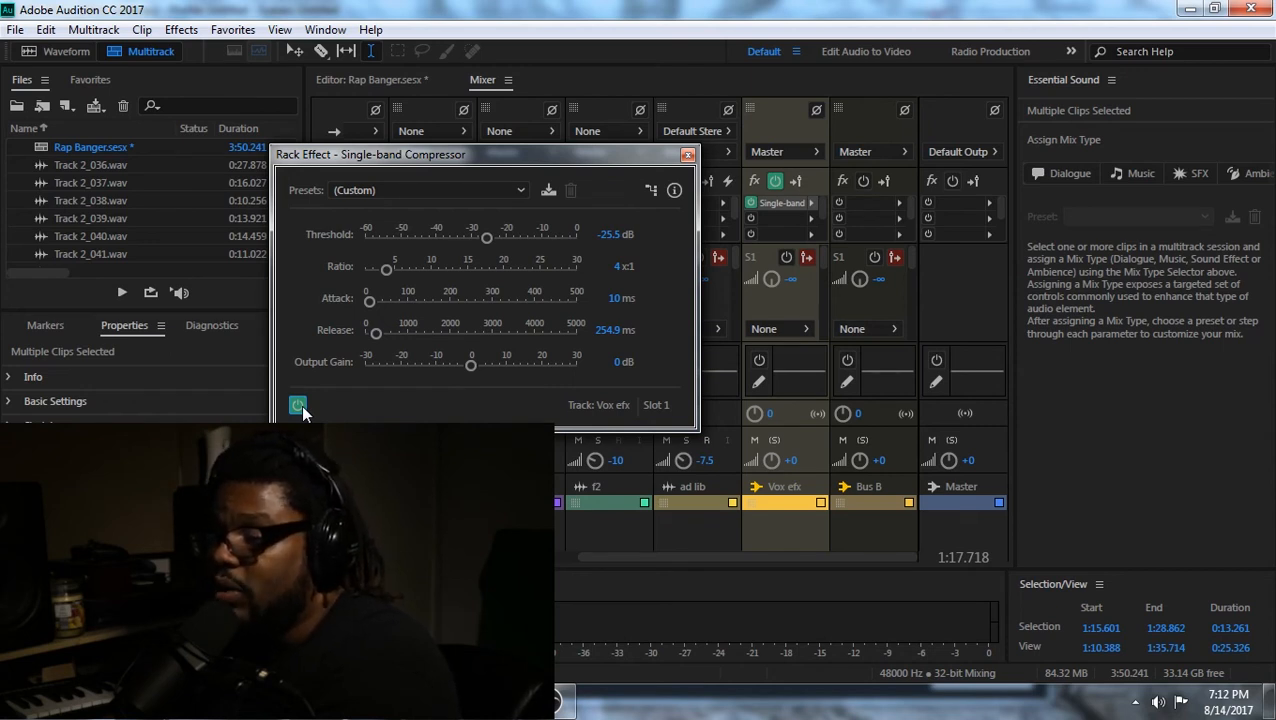
key("space")
left_click(297, 405)
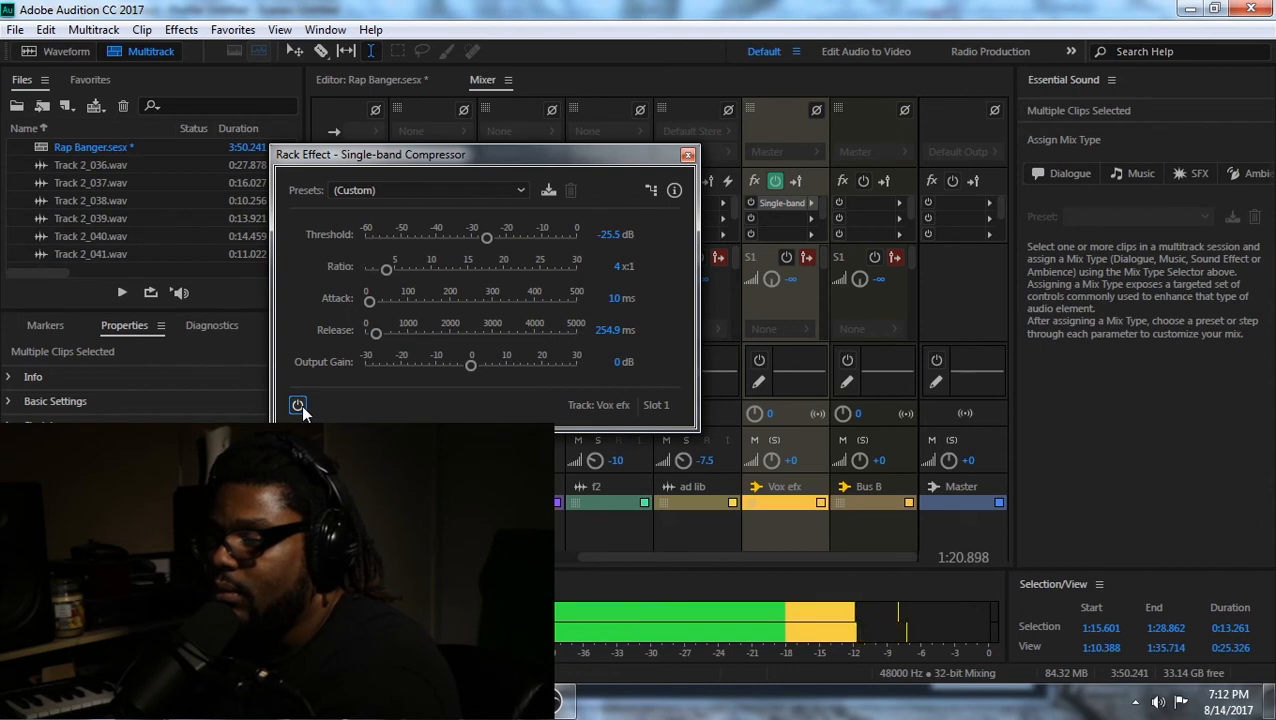
left_click(297, 405)
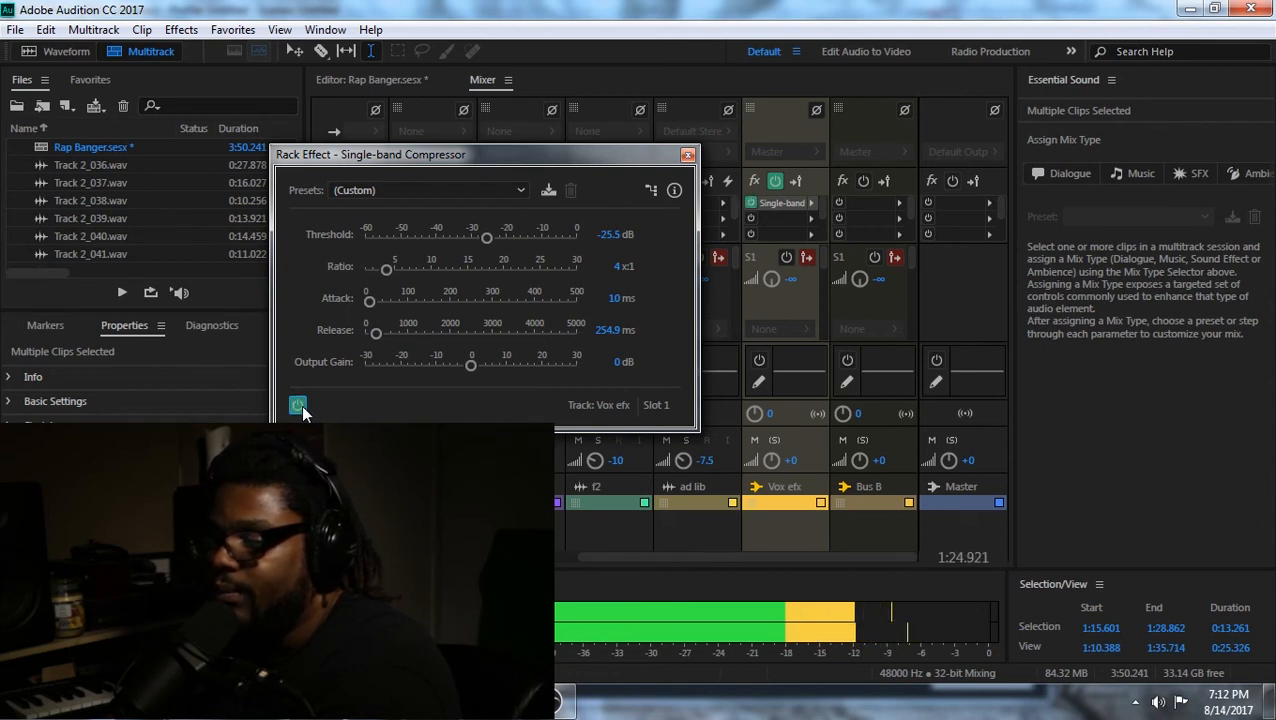
key("space")
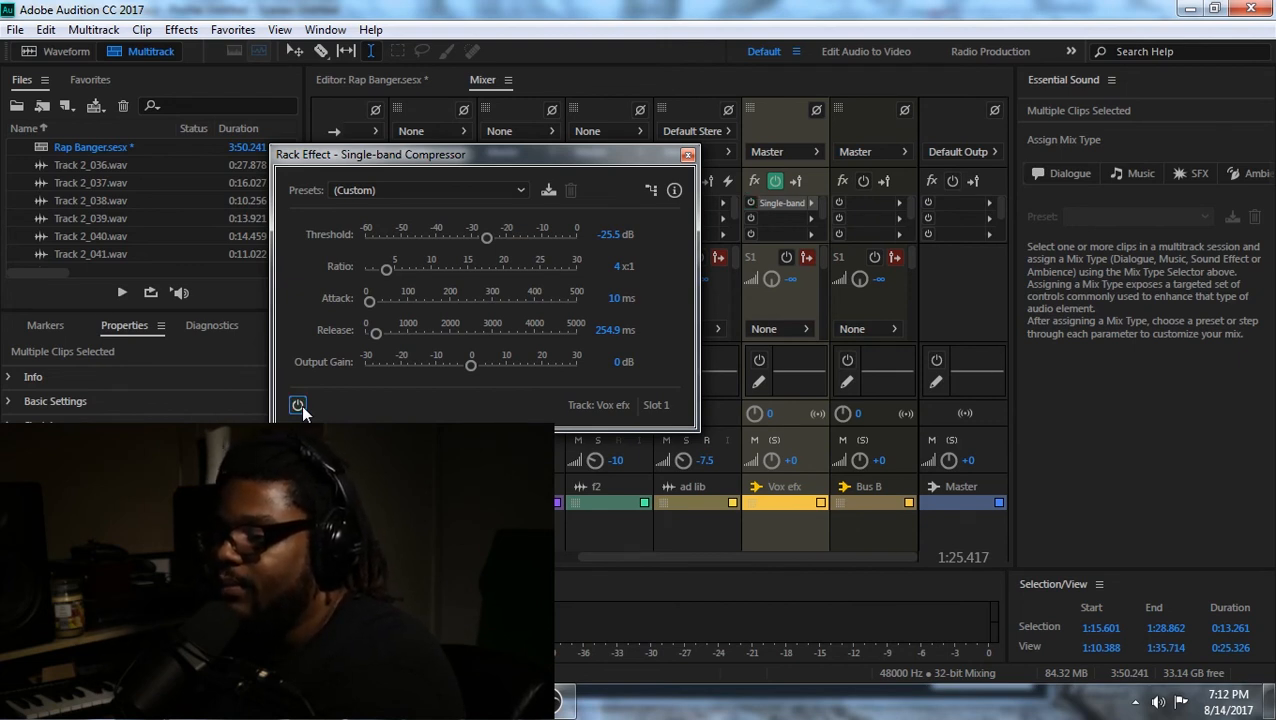
Raise the compressor's output gain to about 7.2 dB during playback and compare the hook with the effect bypassed.
key("space")
left_click_drag(471, 365, 497, 373)
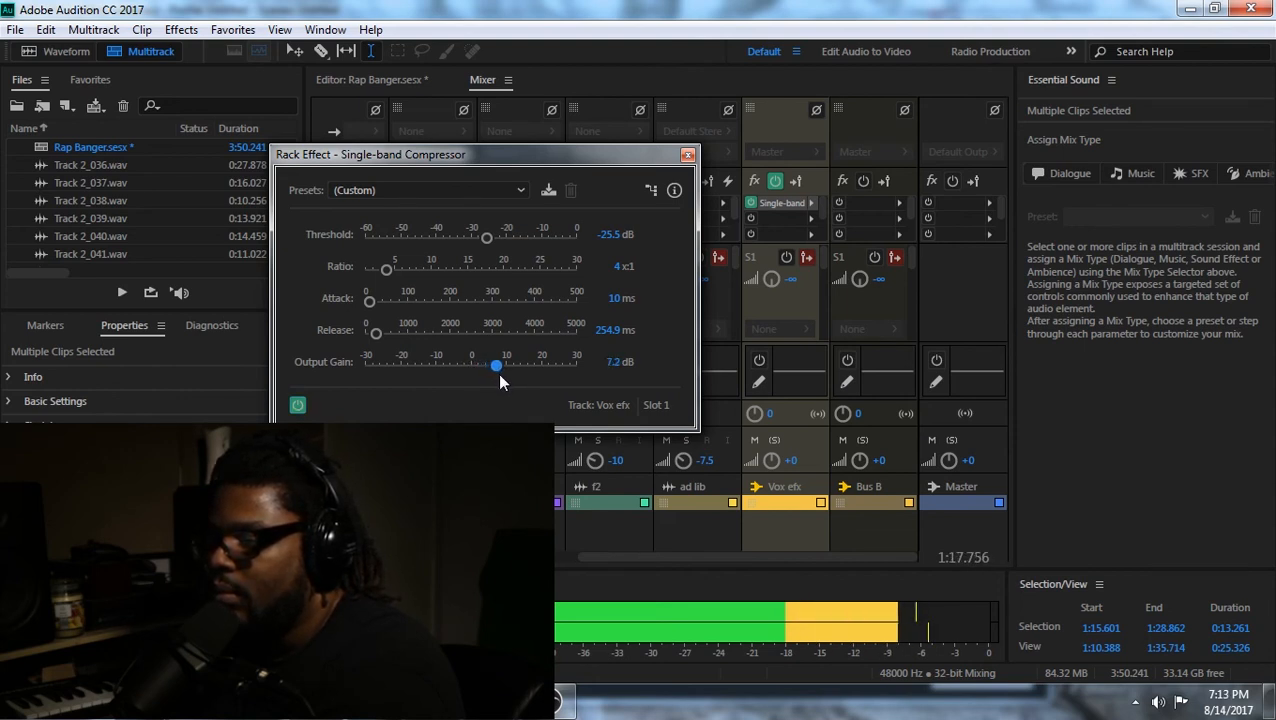
left_click(298, 405)
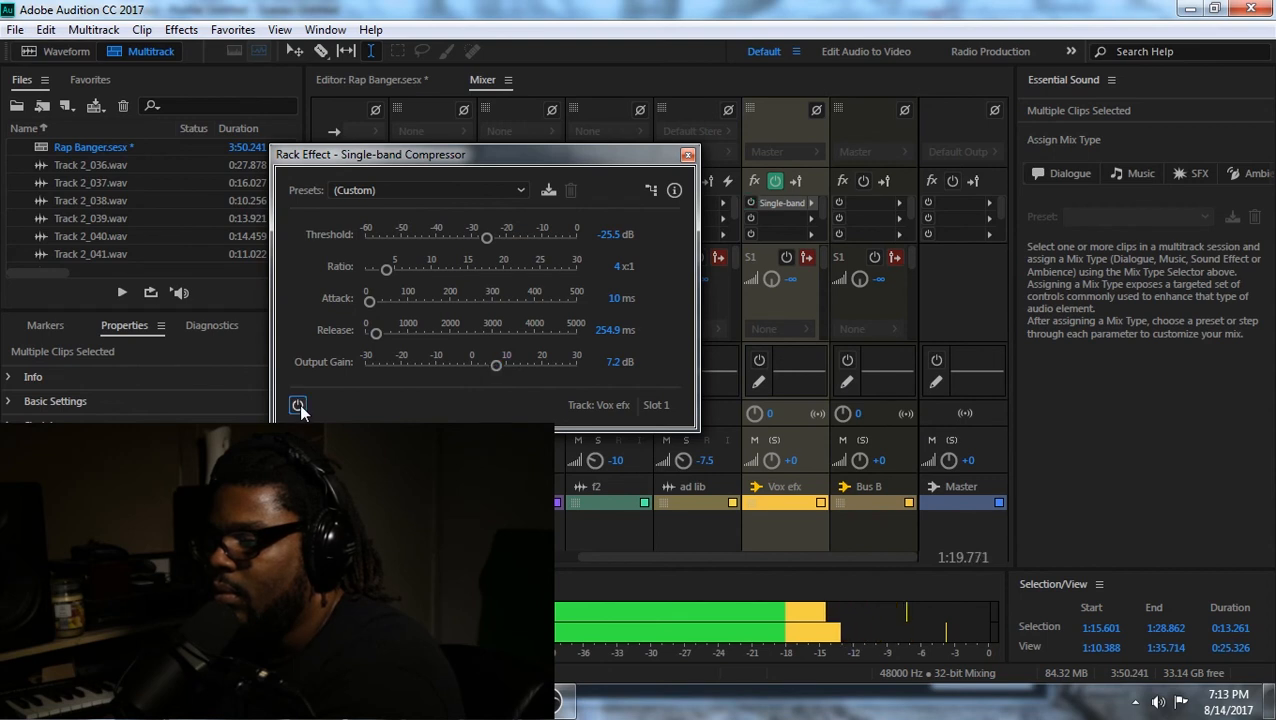
left_click(299, 404)
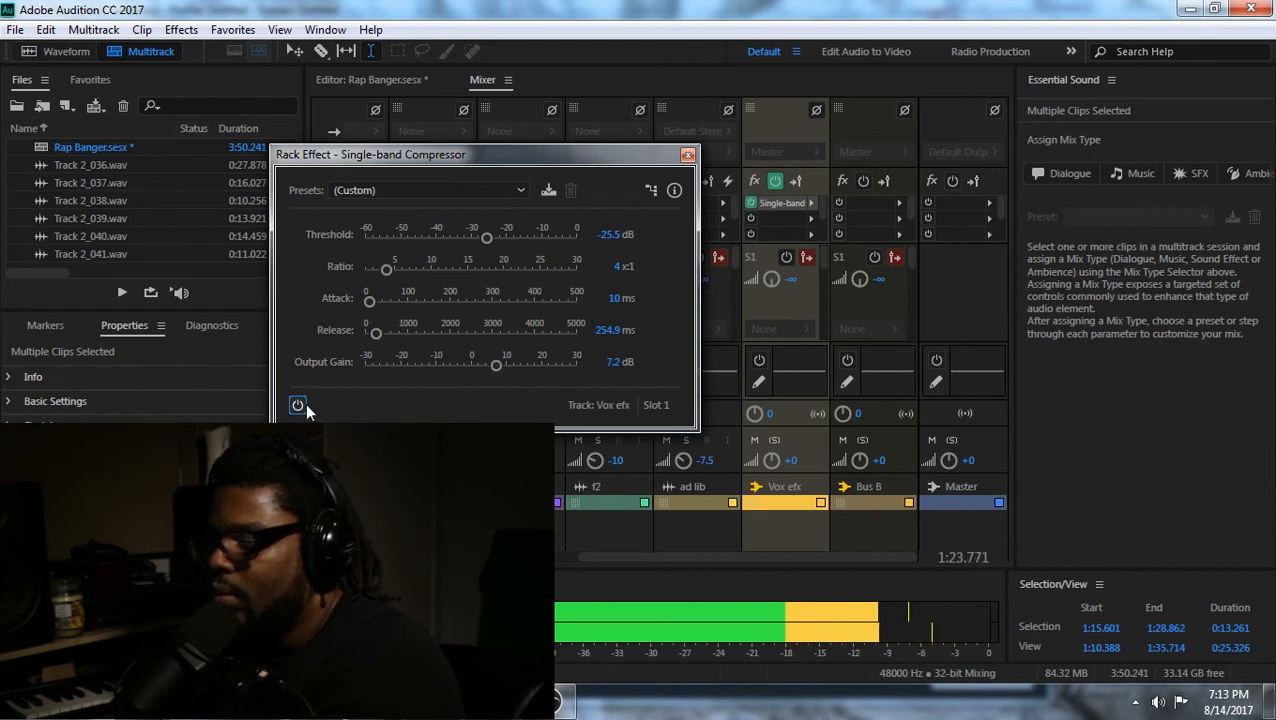
key("space")
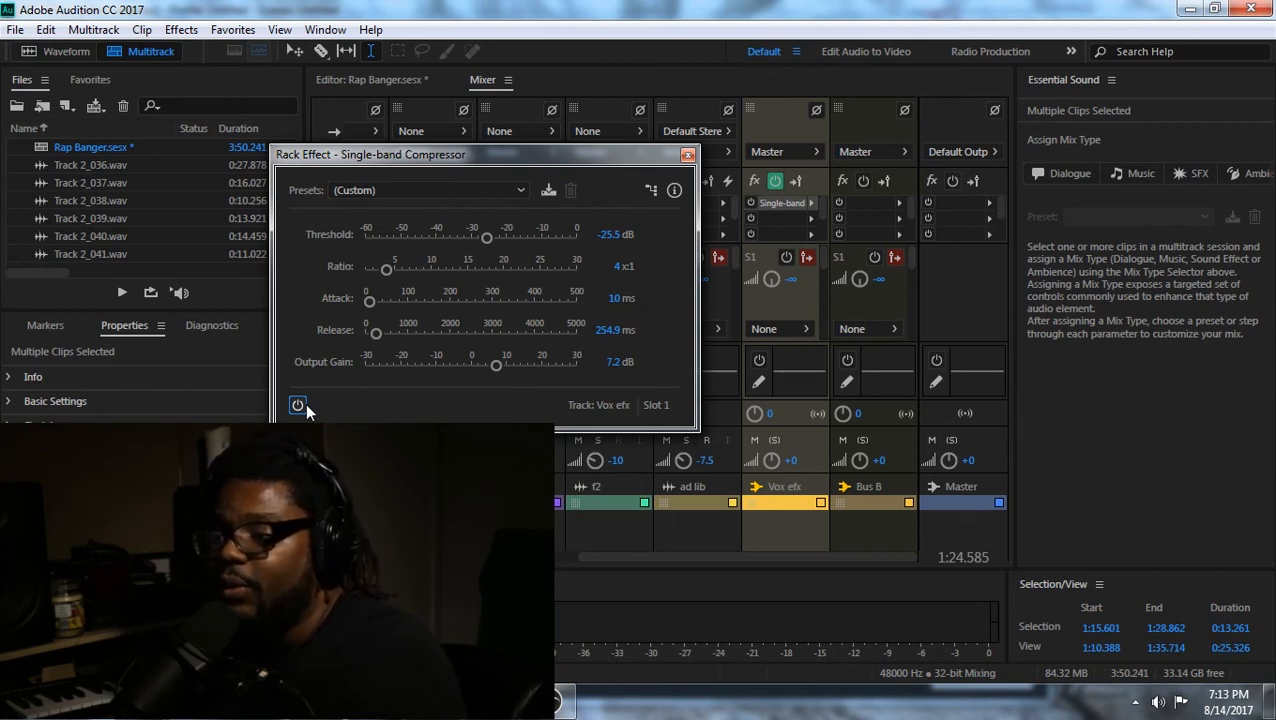
Enable the compressor, restart playback and toggle the effect to compare levels, leaving it bypassed.
left_click(297, 404)
key("space")
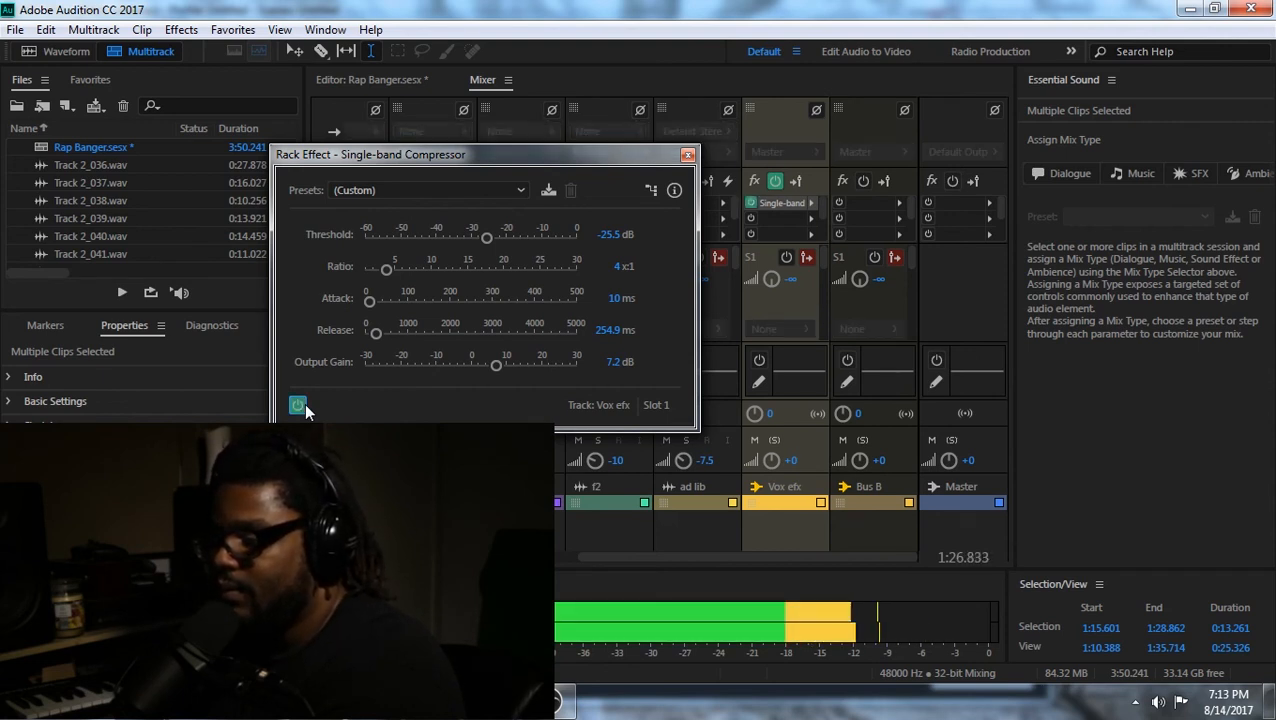
left_click(297, 404)
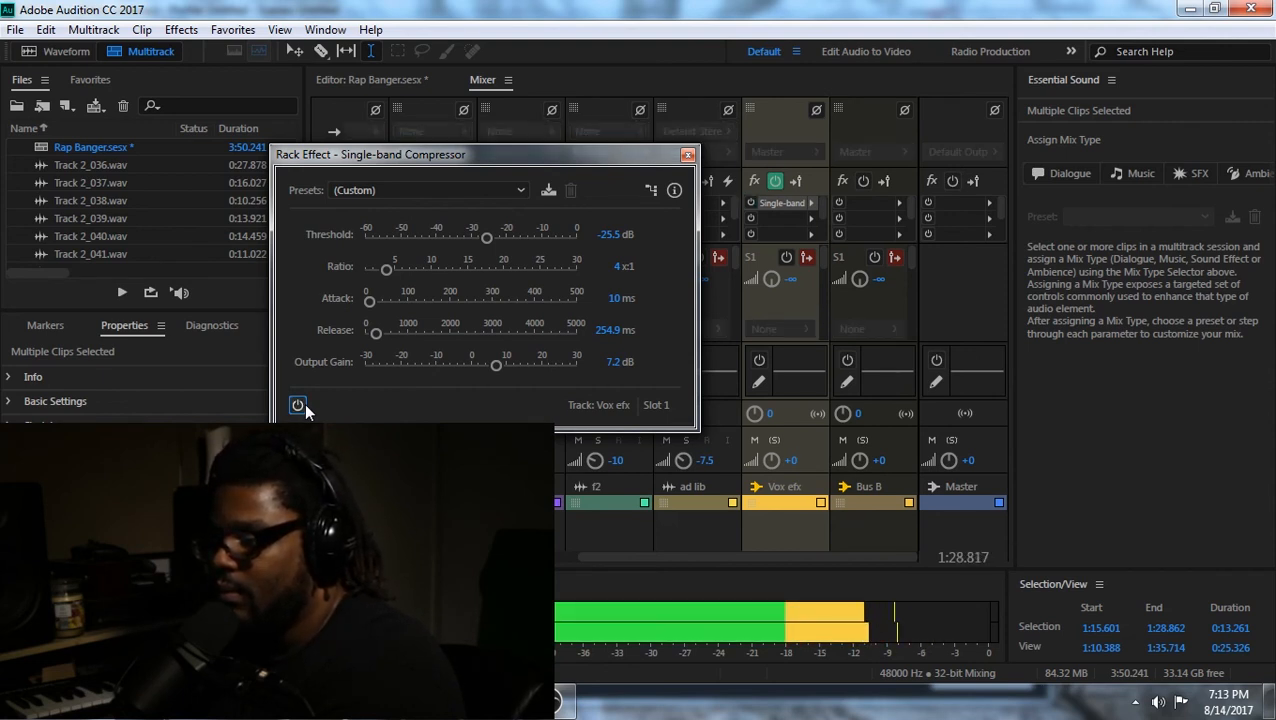
left_click(297, 404)
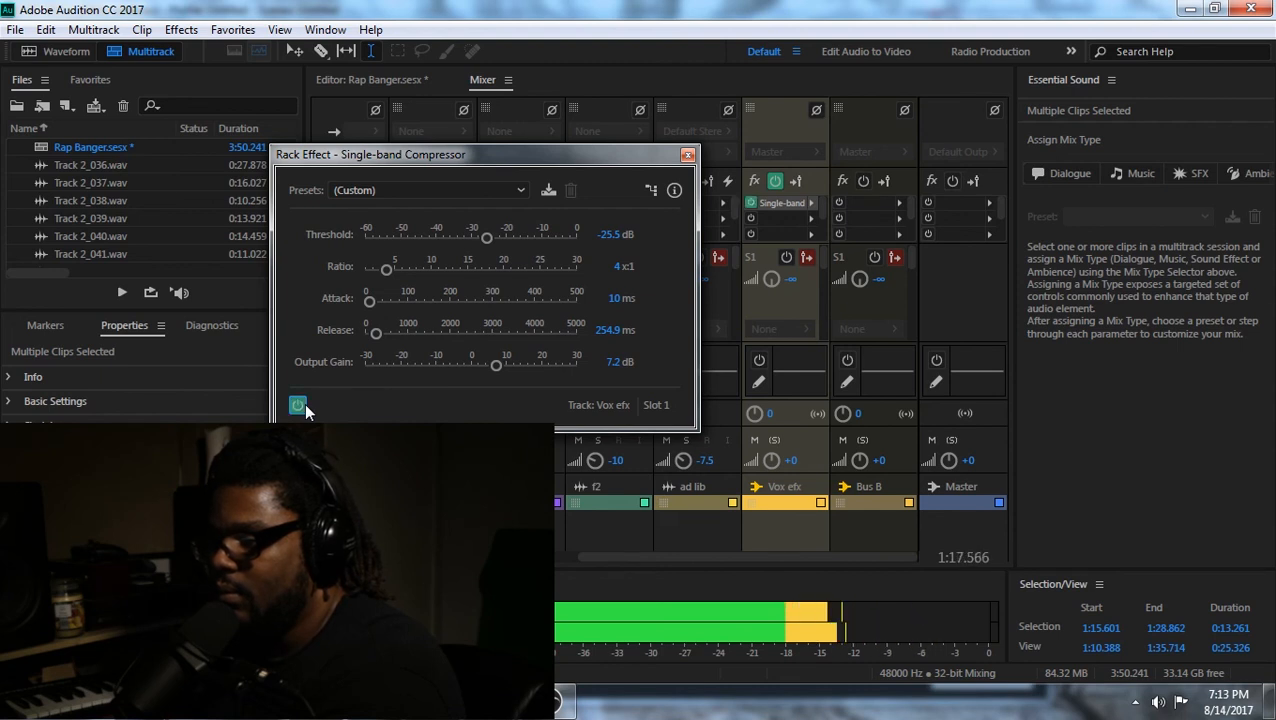
left_click(297, 404)
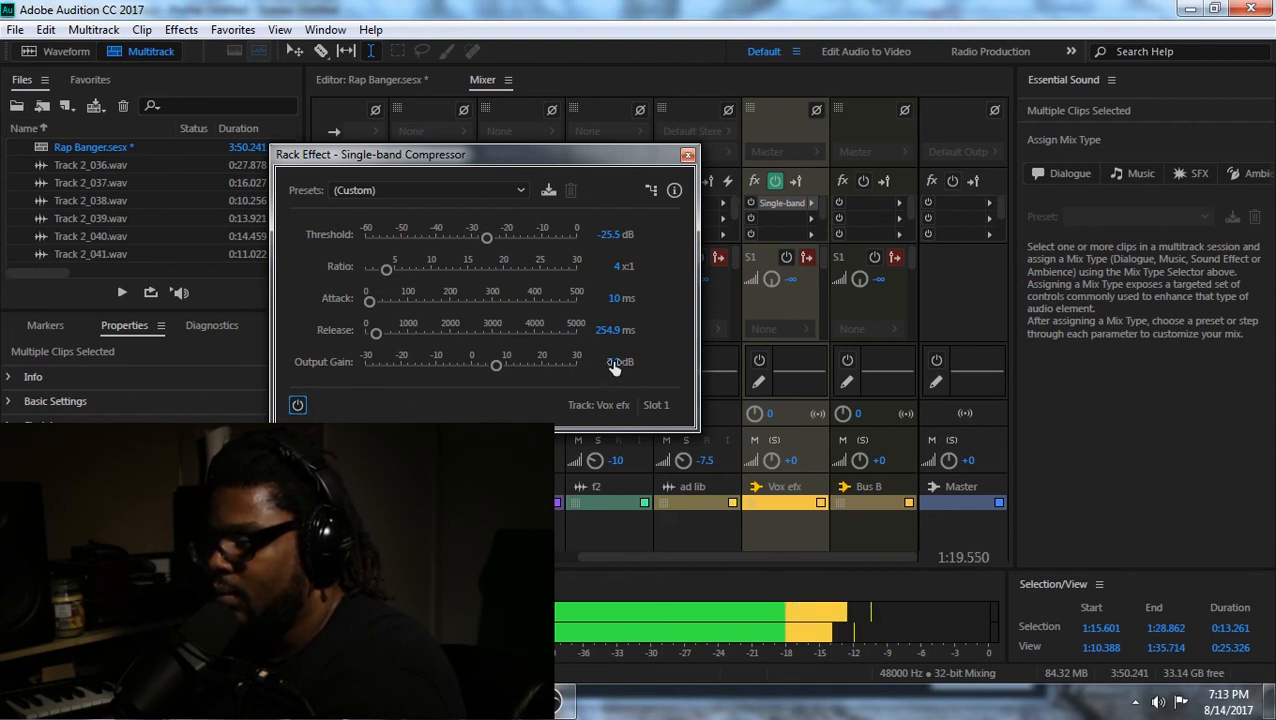
Set the compressor's output gain to 7.3 dB and stop playback.
left_click(614, 362)
type("7")
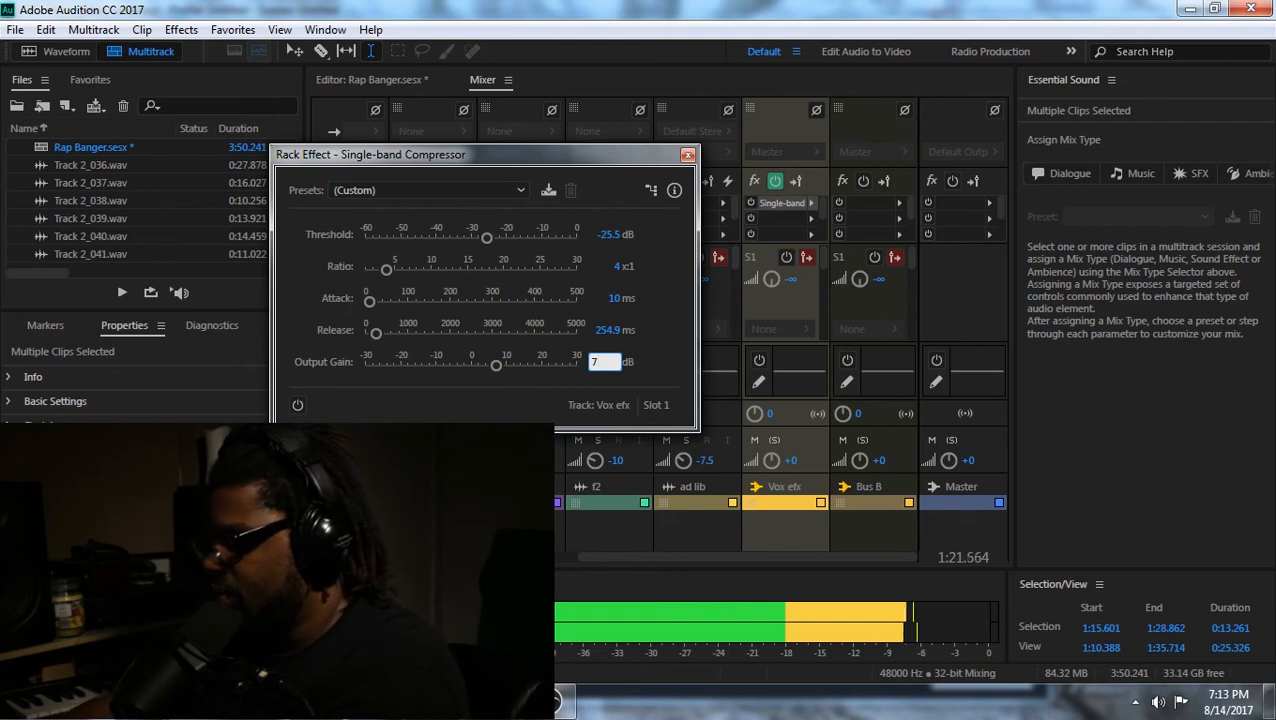
key("Return")
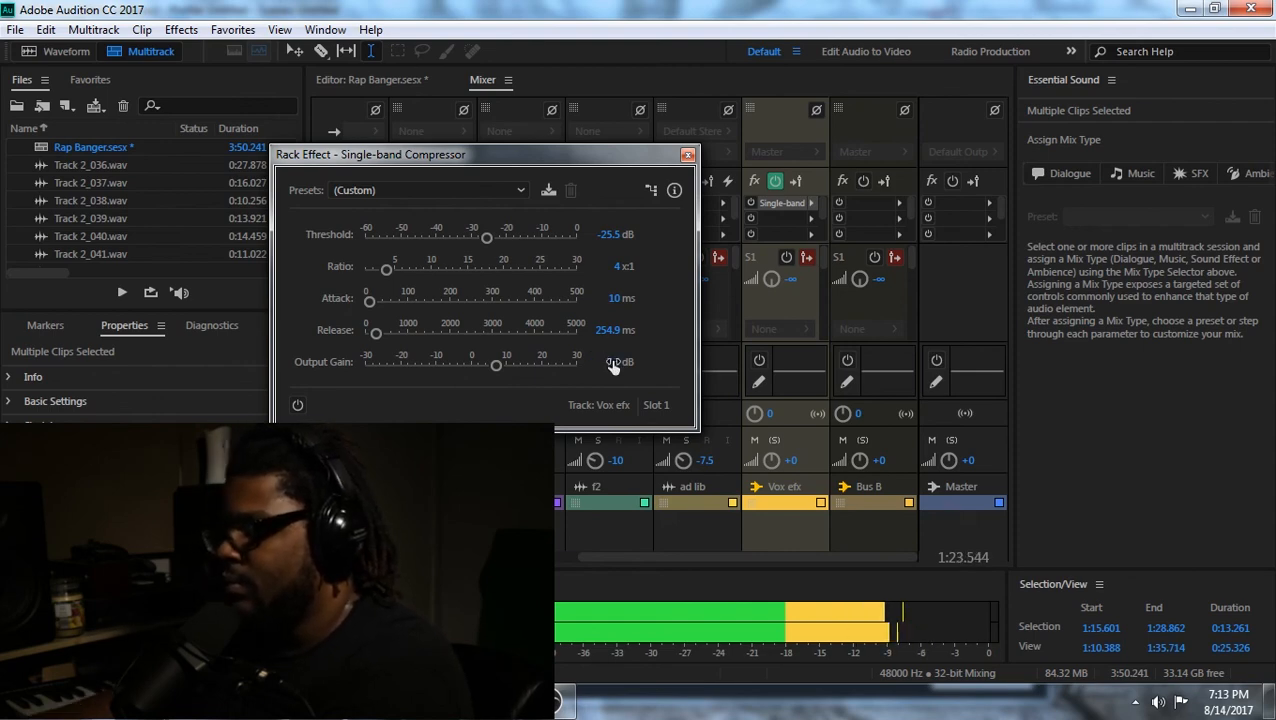
key("space")
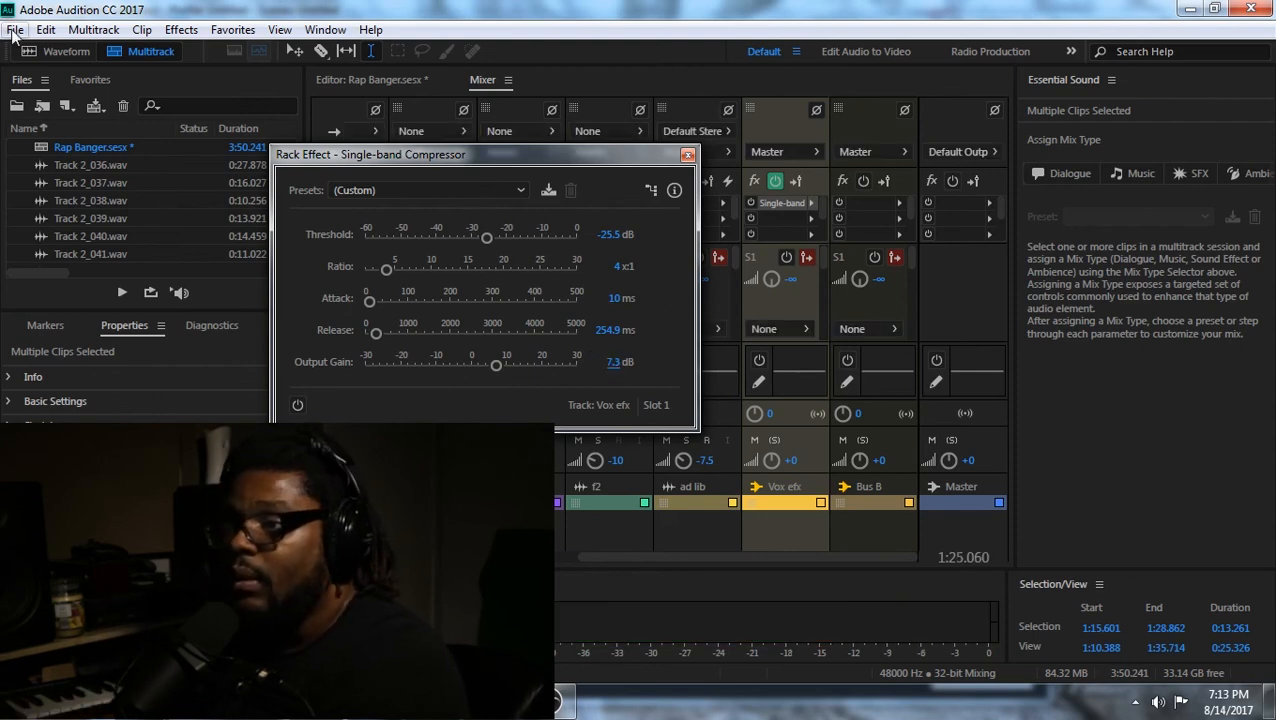
Save the Rap Banger session and close the Single-band Compressor window.
left_click(14, 30)
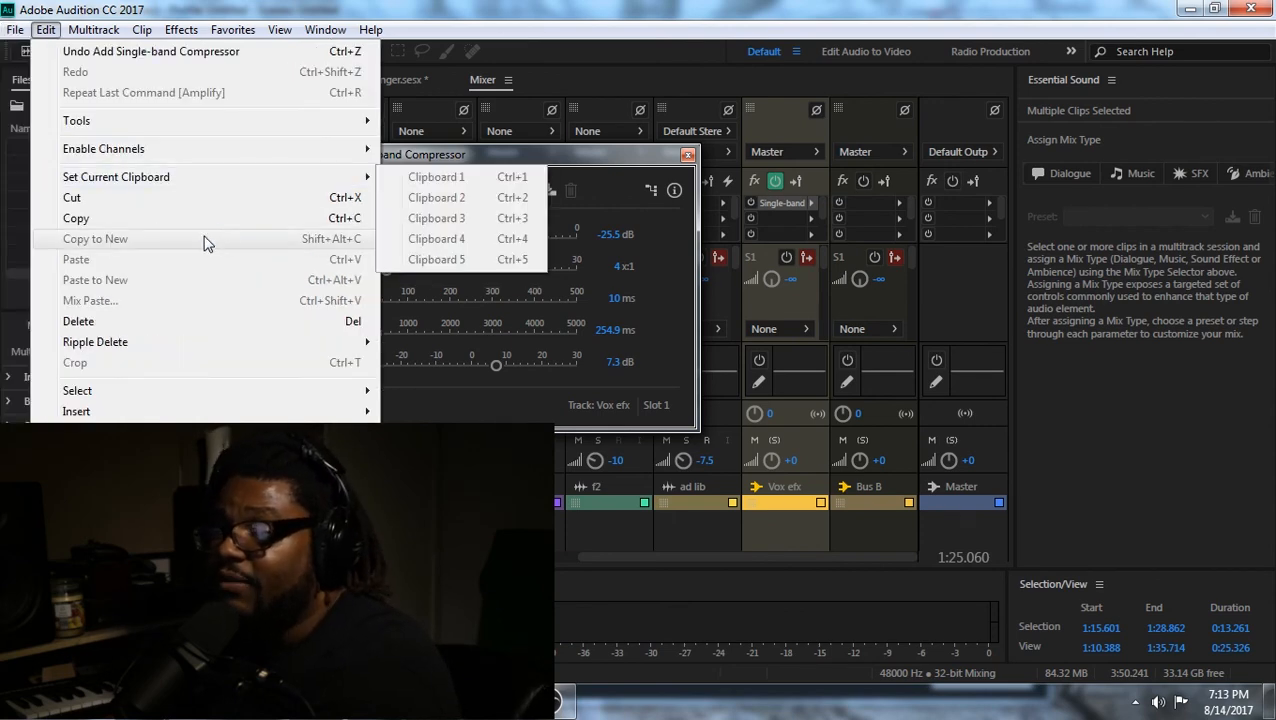
left_click(800, 40)
left_click(14, 30)
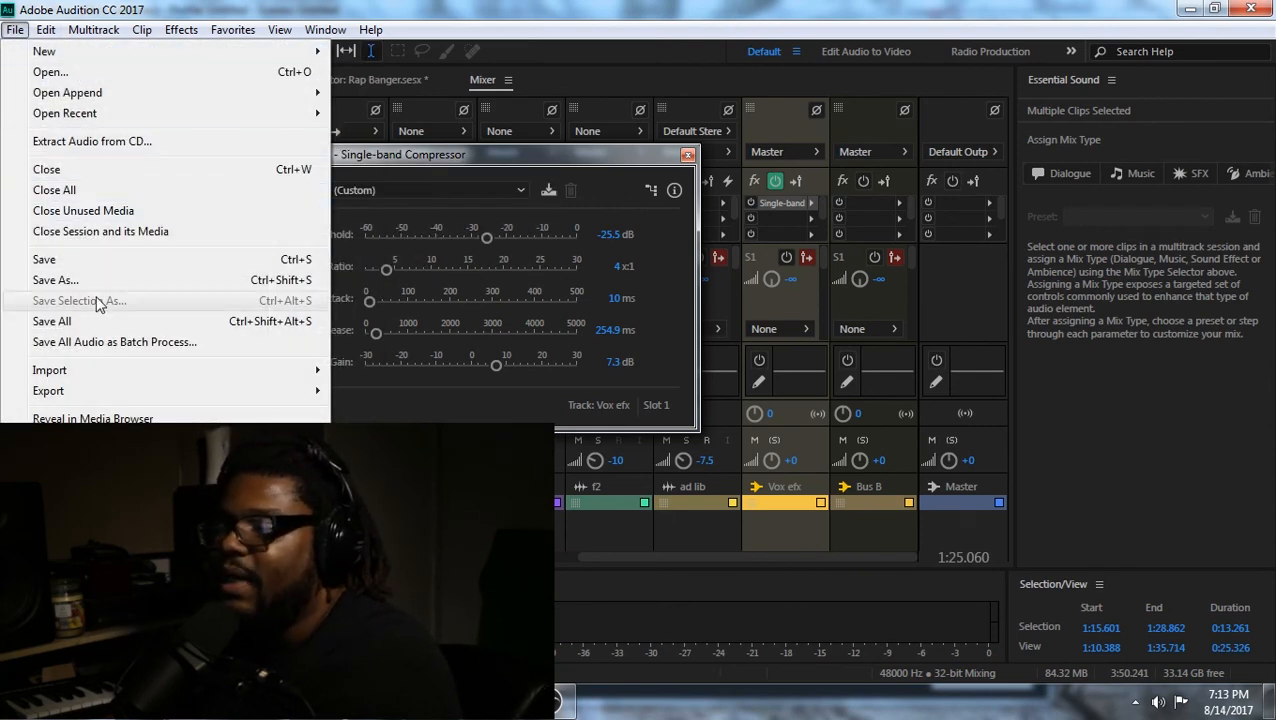
left_click(80, 259)
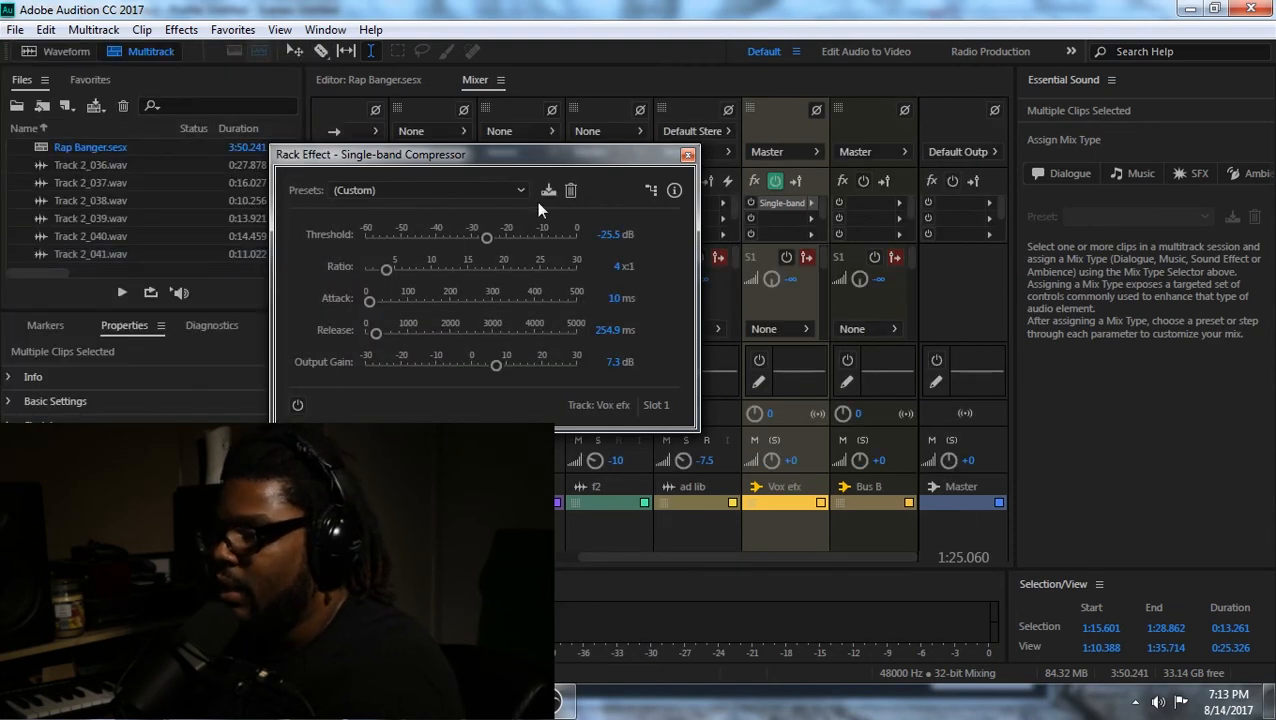
left_click(687, 157)
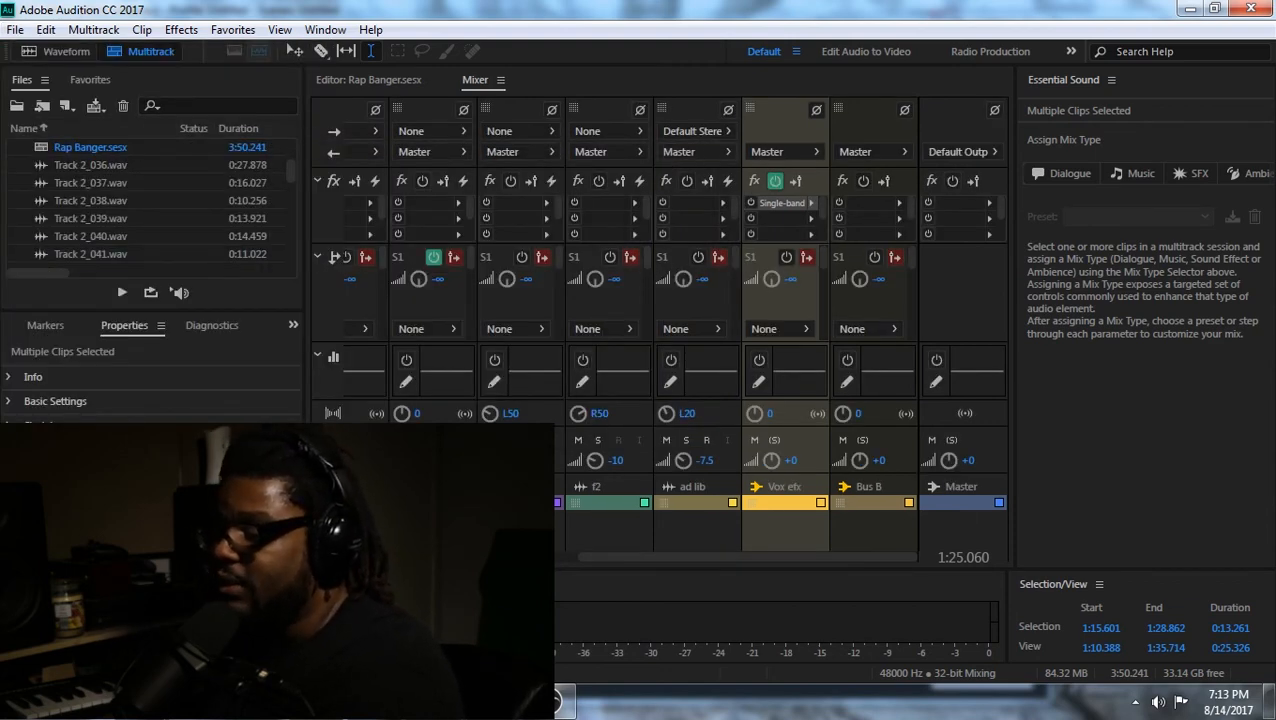
left_click(563, 700)
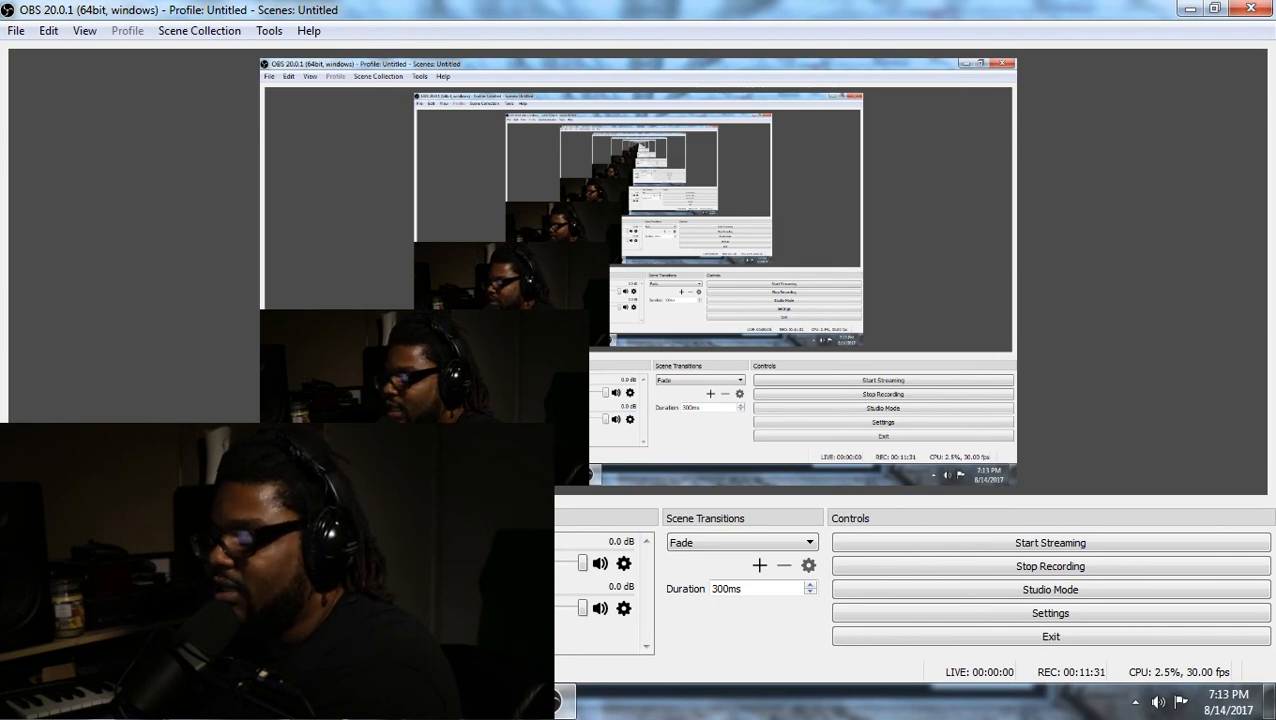
key("alt+Tab")
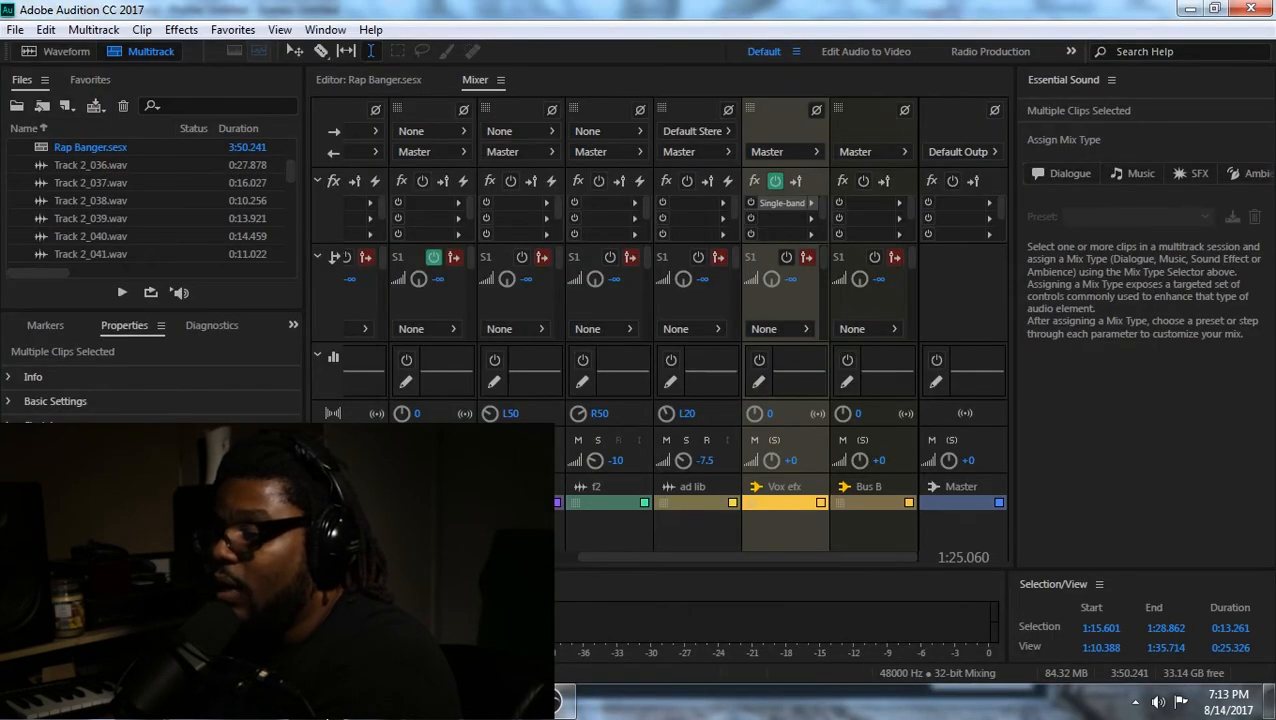